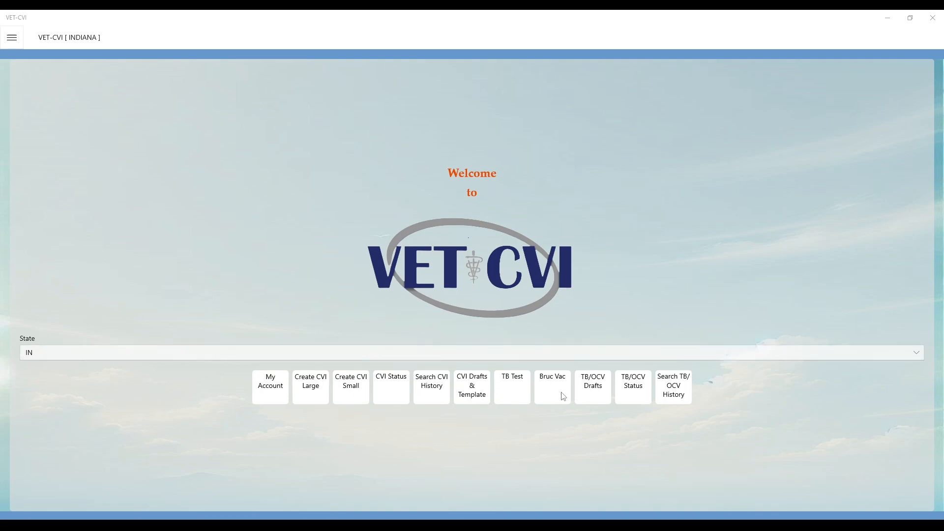
# Step: Start a new Bruc Vac certificate and accept the prefilled veterinarian and licence page
pyautogui.click(12, 39)
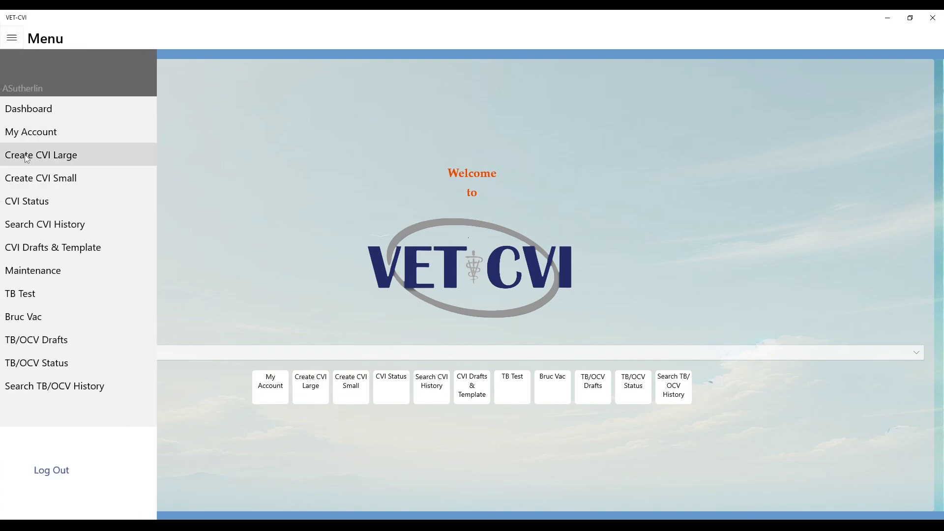
pyautogui.click(36, 318)
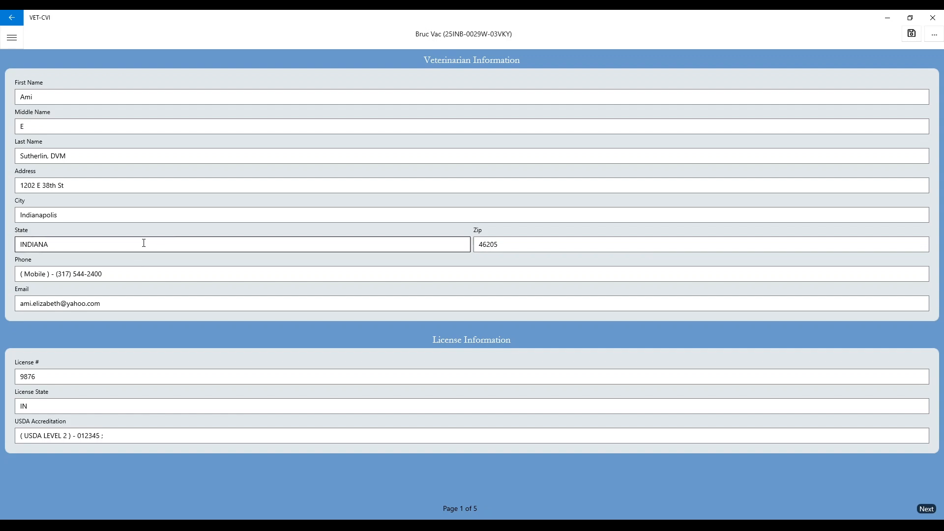
pyautogui.click(924, 511)
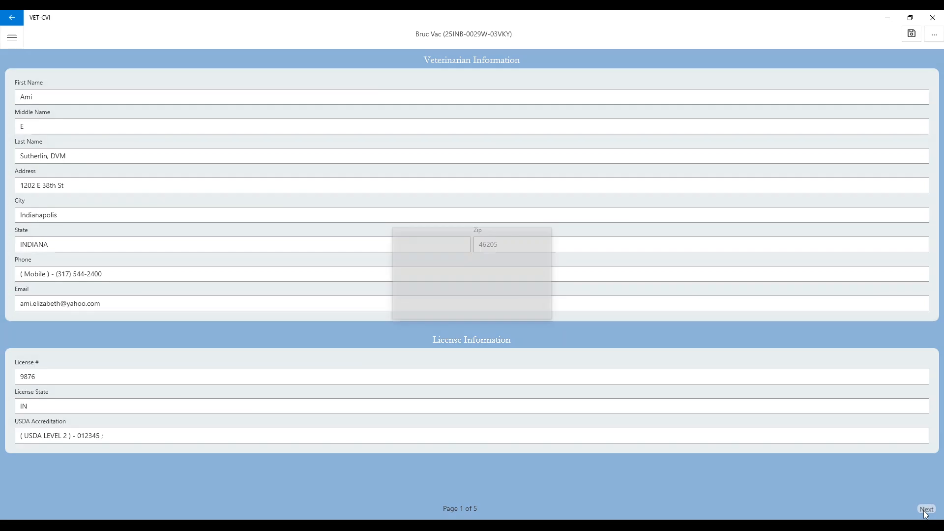
# Step: Enter the location contact's first and last name, street address, city and zip code
pyautogui.click(439, 144)
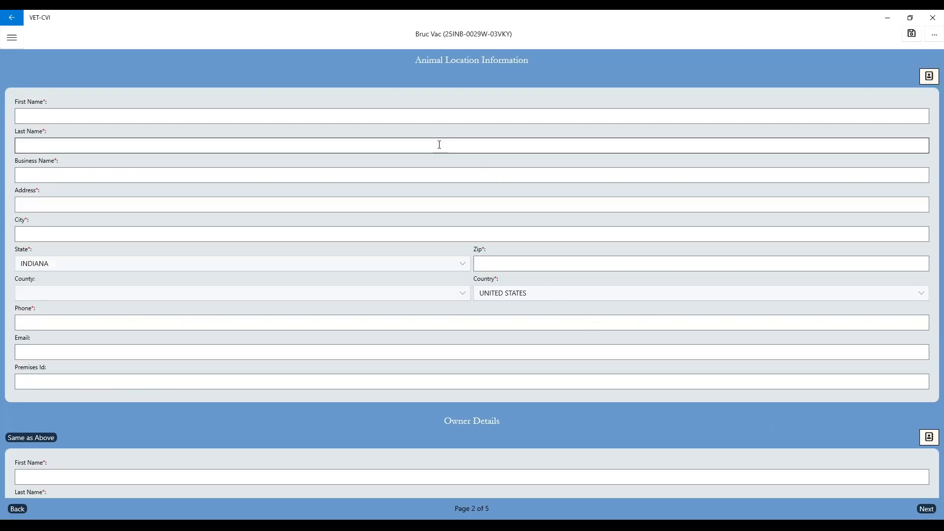
pyautogui.click(402, 116)
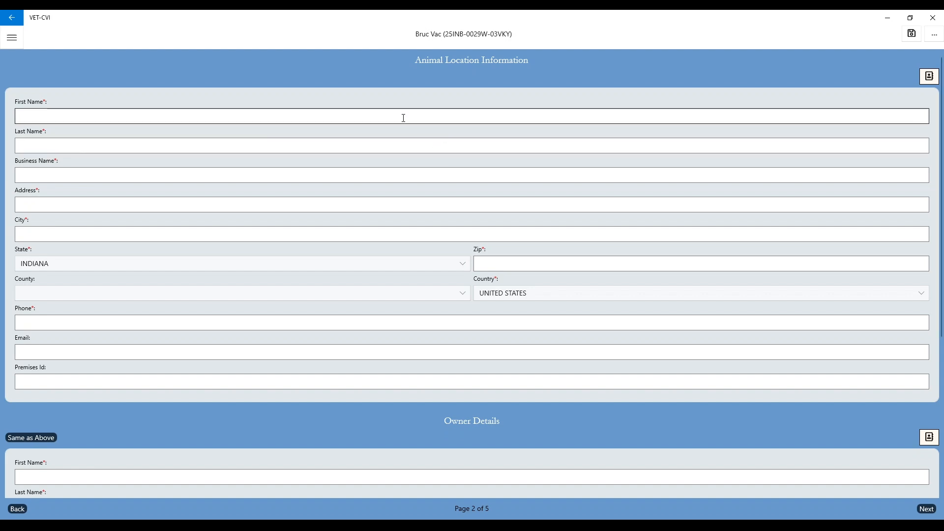
pyautogui.click(80, 112)
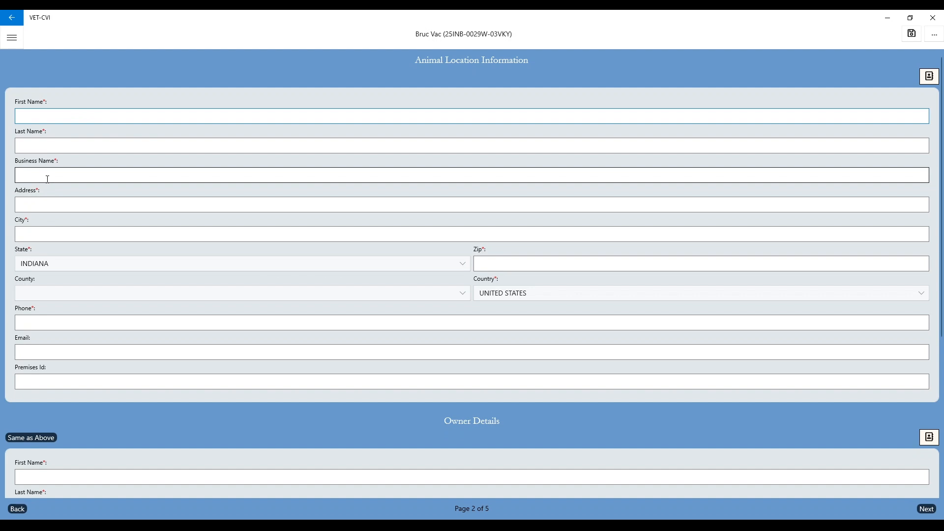
pyautogui.press('Tab')
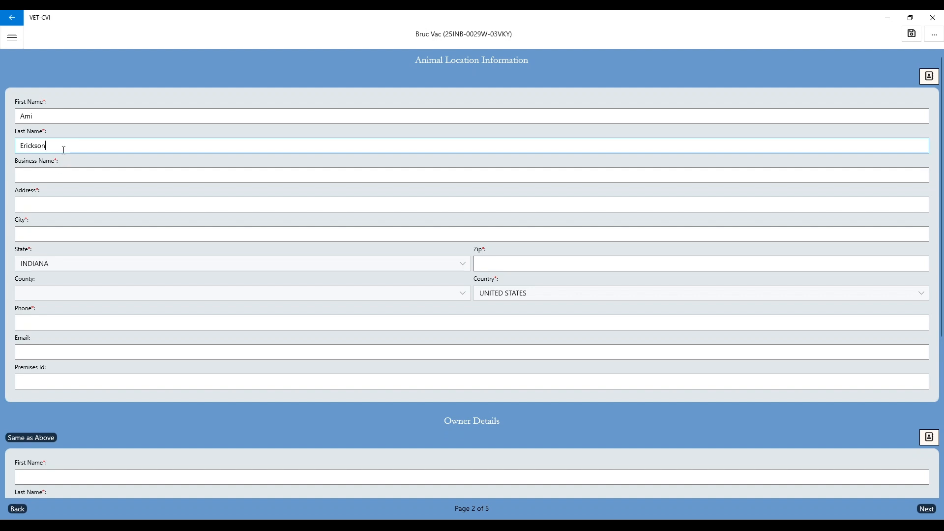
pyautogui.click(36, 206)
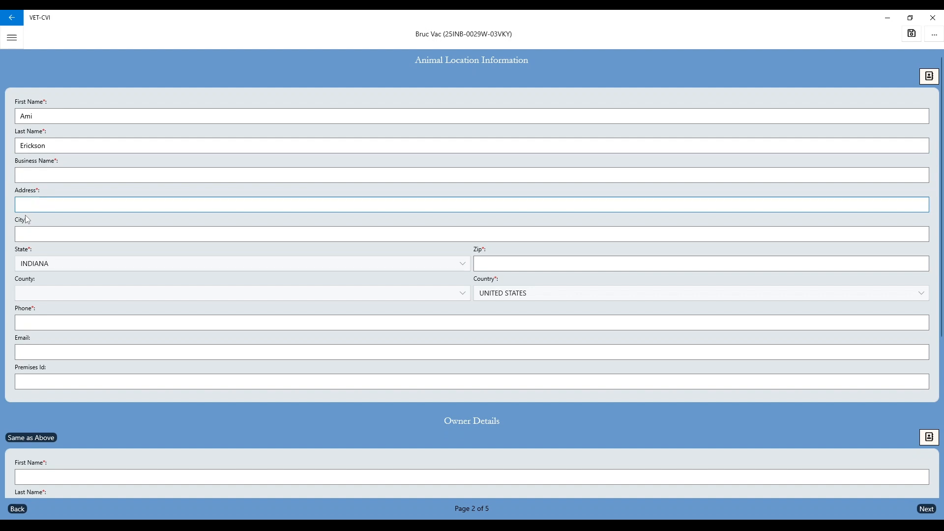
pyautogui.press('Tab')
pyautogui.write('Indianapolis')
pyautogui.click(484, 263)
pyautogui.write('46235')
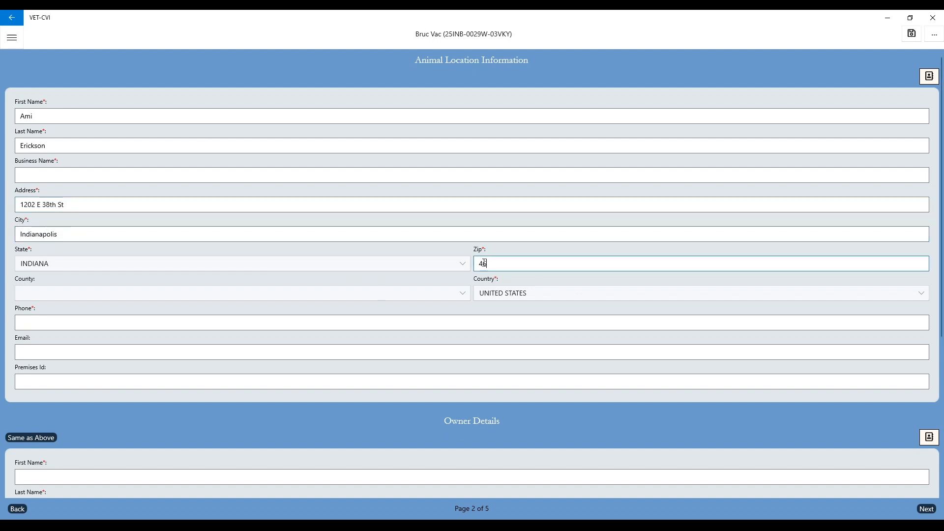
pyautogui.press('BackSpace')
pyautogui.press('BackSpace')
pyautogui.press('BackSpace')
pyautogui.write('205')
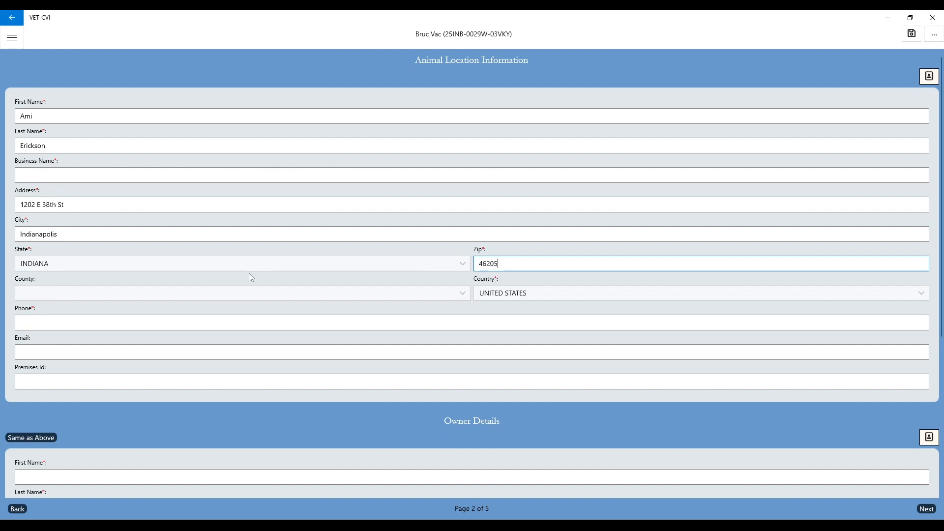
# Step: Choose MARION as the county and enter the location's phone number and e-mail address
pyautogui.click(239, 293)
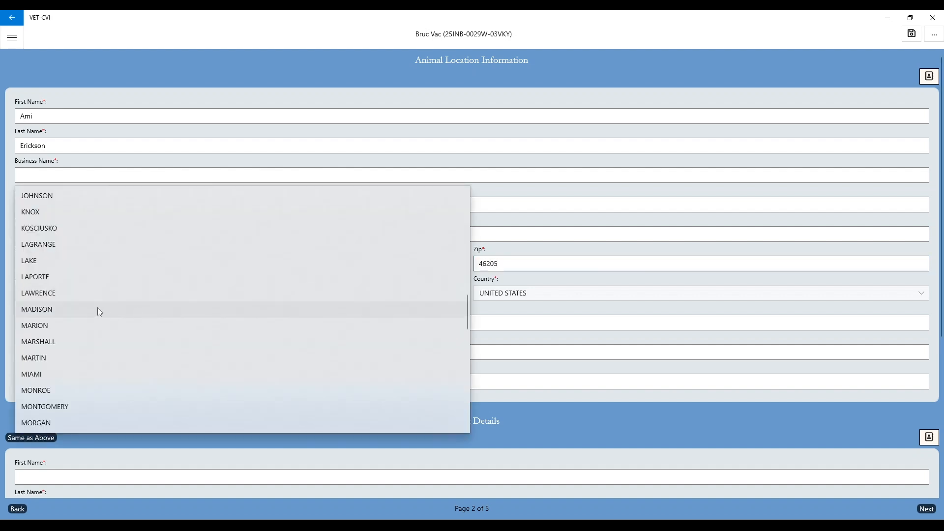
pyautogui.click(61, 323)
pyautogui.click(70, 324)
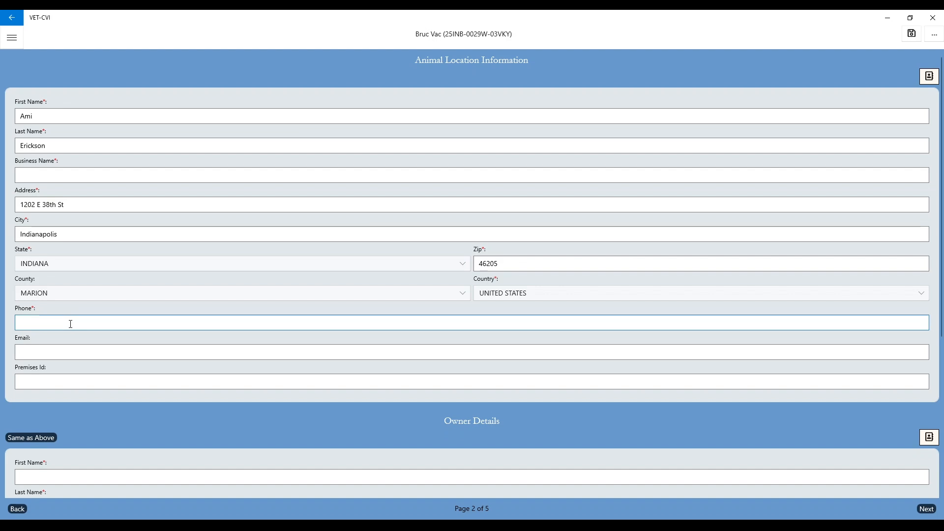
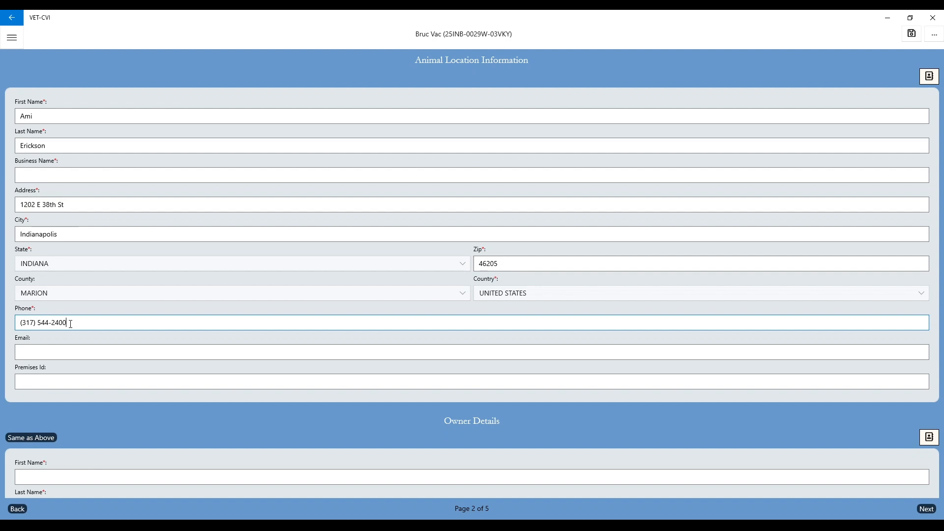
pyautogui.click(68, 354)
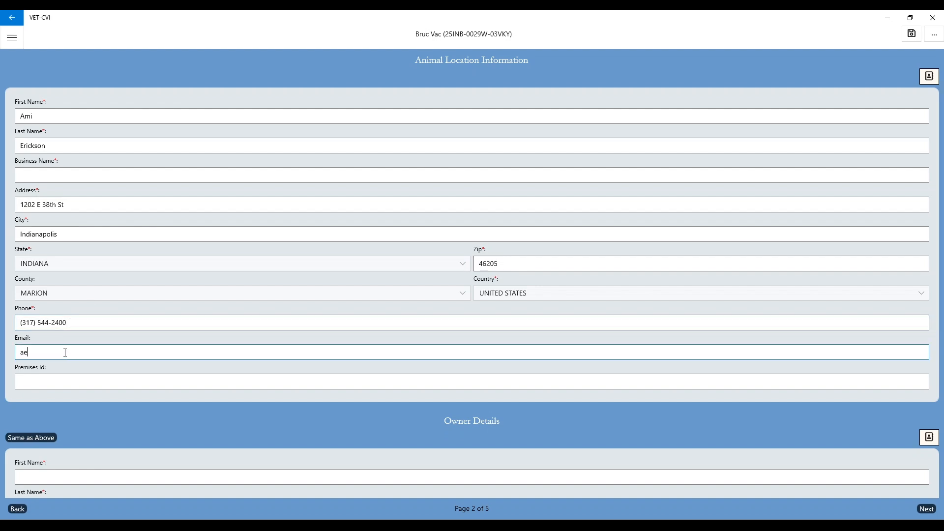
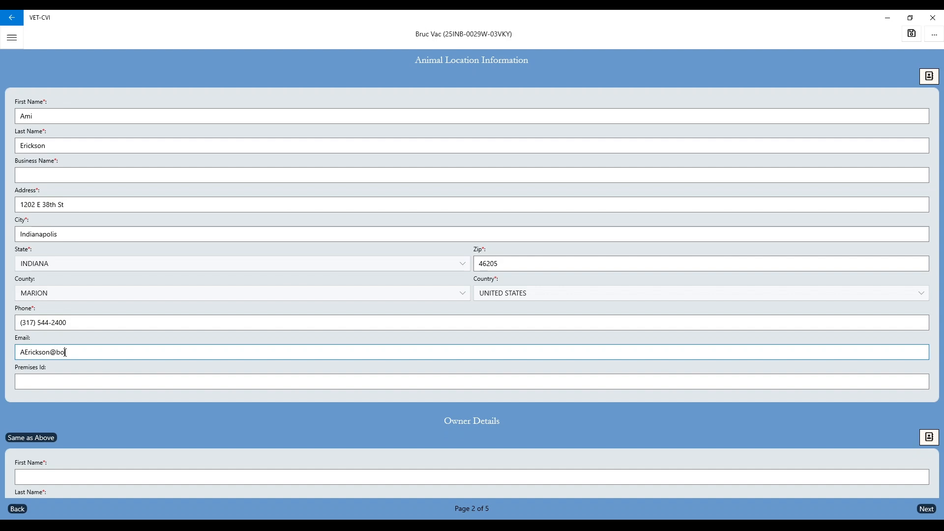
pyautogui.scroll(-1, 50, 335)
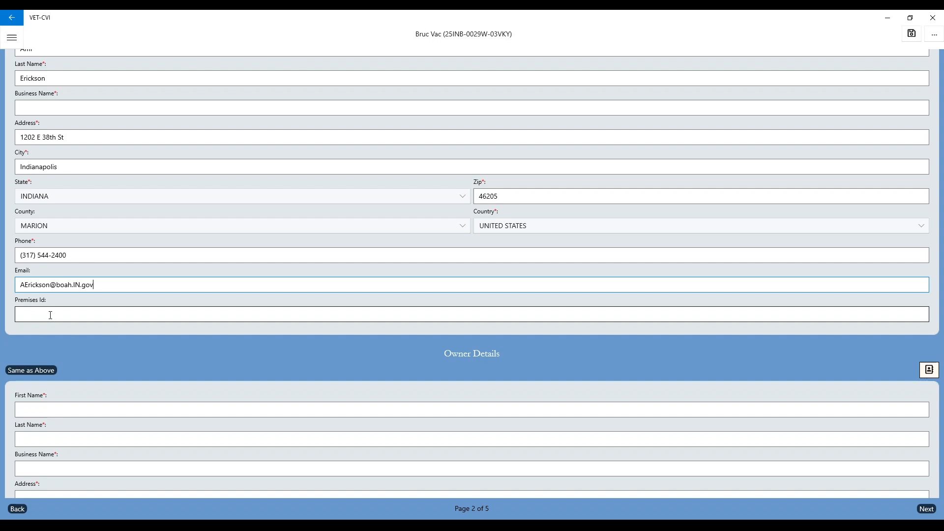
# Step: Fill Owner Details with Same as Above, then advance to the brucellosis page
pyautogui.scroll(-3, 53, 315)
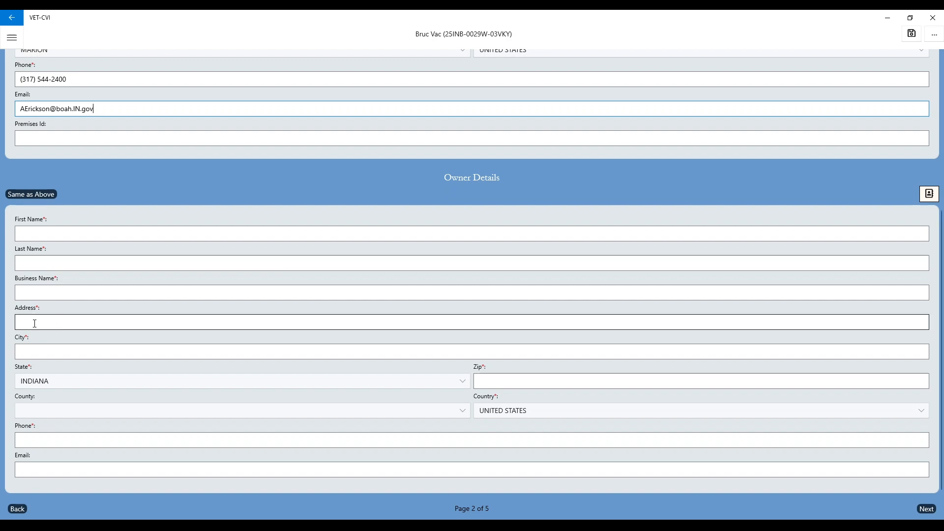
pyautogui.click(29, 194)
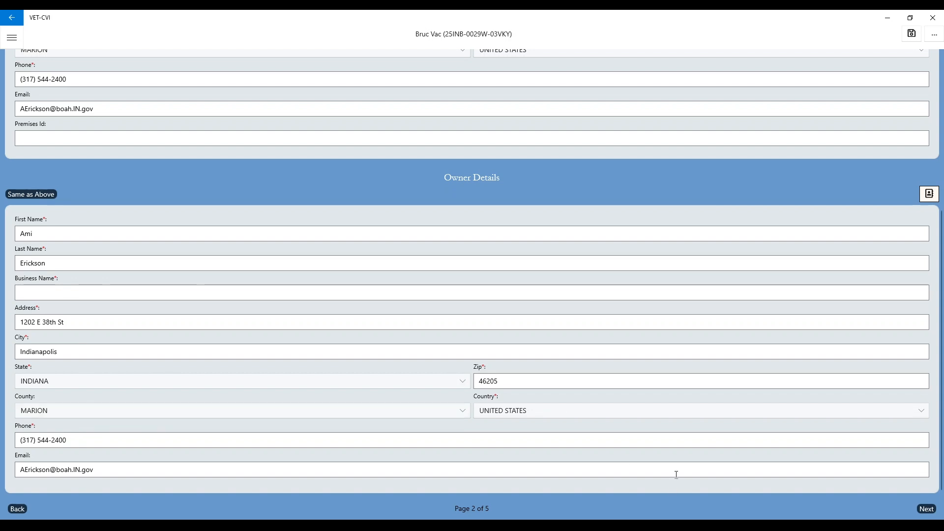
pyautogui.click(924, 510)
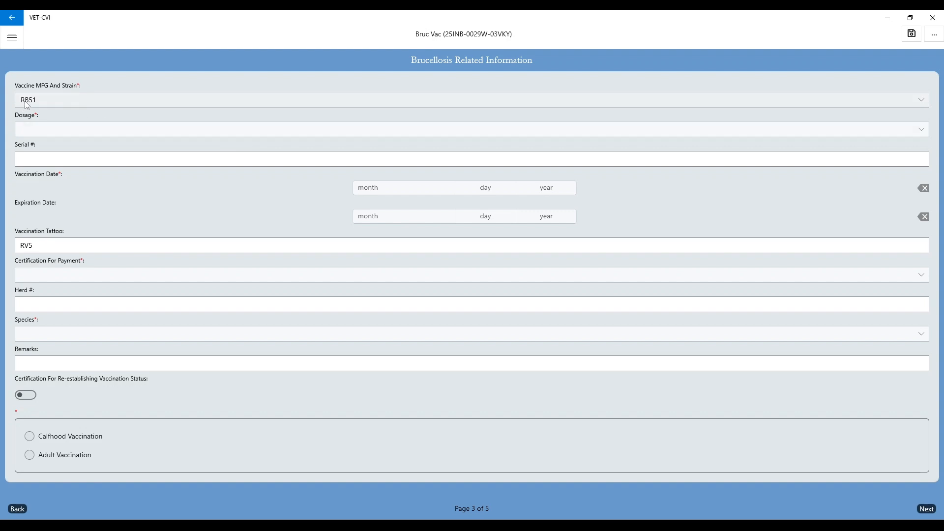
# Step: Set the dosage to Full and the vaccine serial number to 01235
pyautogui.click(40, 129)
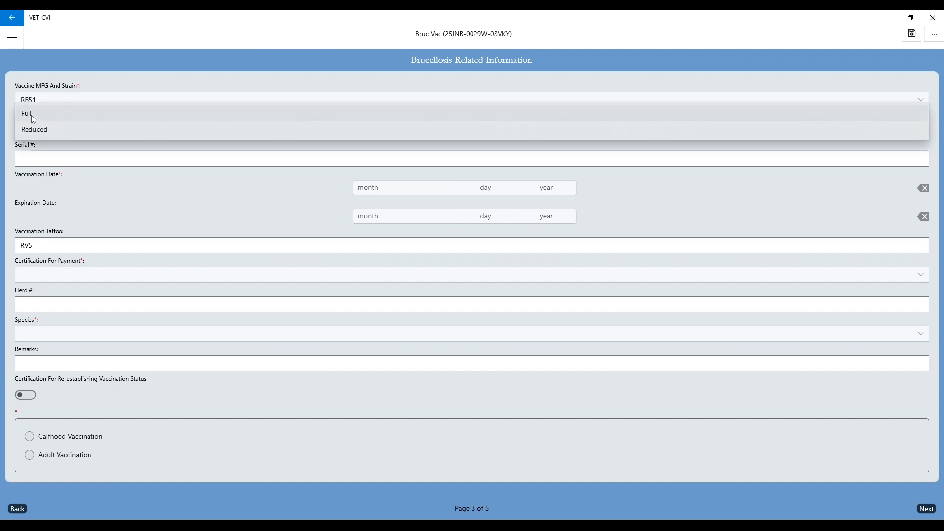
pyautogui.click(32, 115)
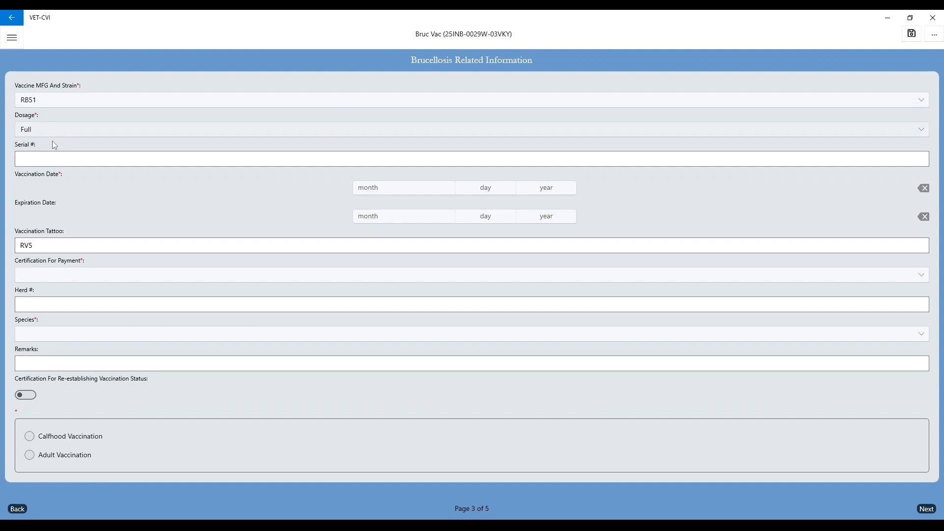
pyautogui.click(60, 163)
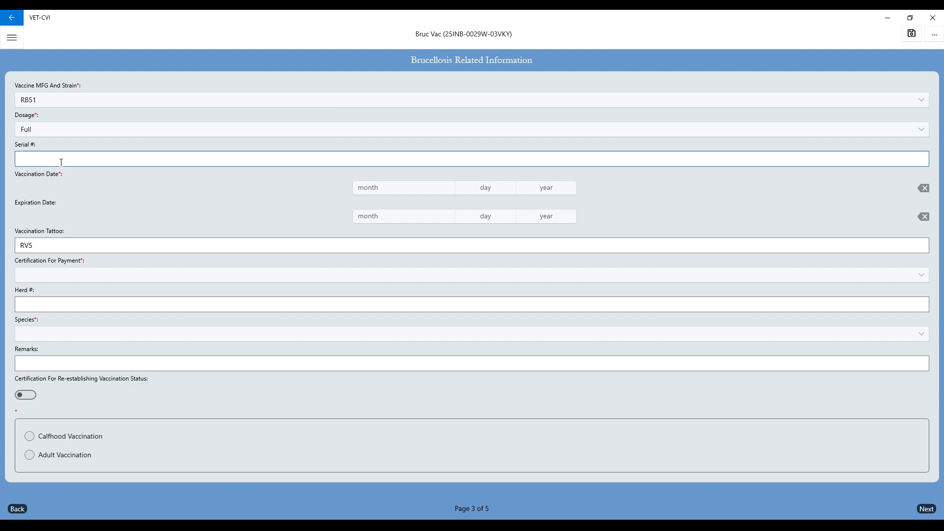
pyautogui.write('01235')
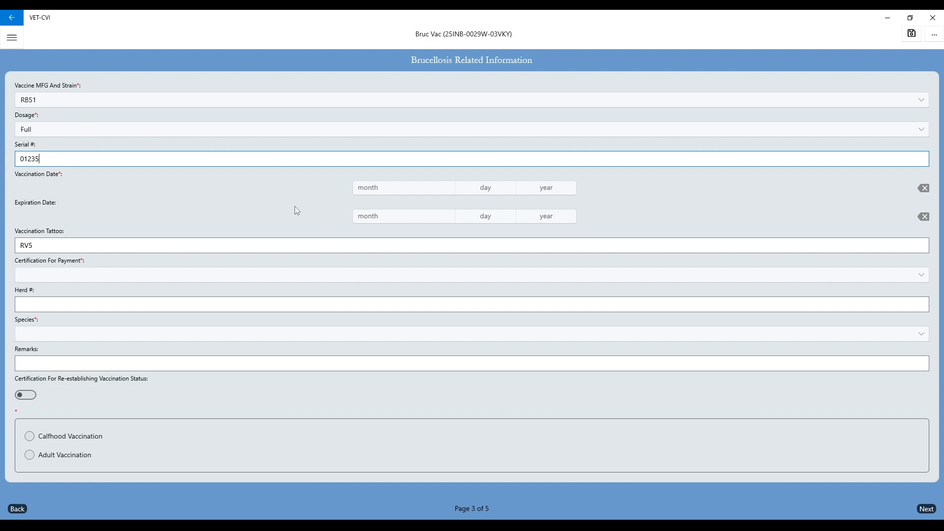
# Step: Pick vaccination date 10/8/2025, then clear it as a mistake
pyautogui.click(474, 193)
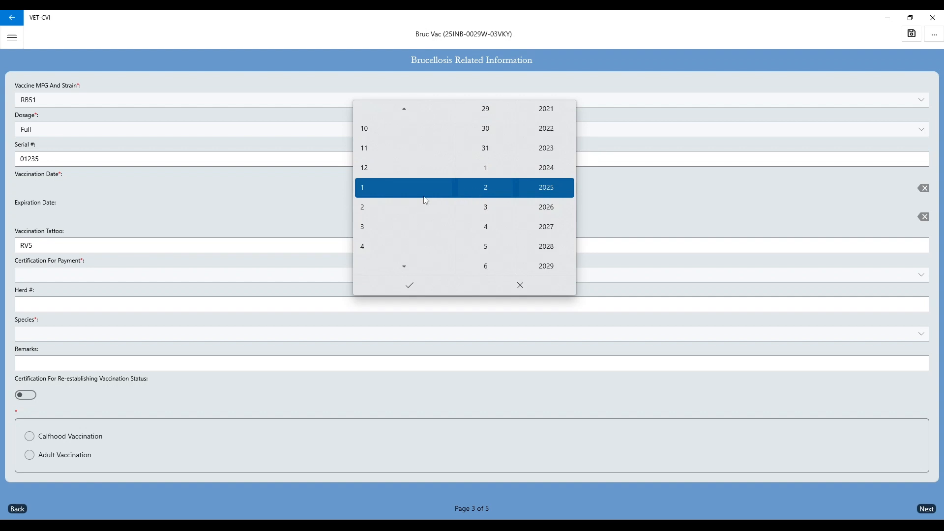
pyautogui.scroll(-2, 407, 197)
pyautogui.click(404, 267)
pyautogui.click(404, 267)
pyautogui.click(404, 267)
pyautogui.click(404, 267)
pyautogui.scroll(-1, 376, 213)
pyautogui.scroll(-4, 481, 231)
pyautogui.click(399, 291)
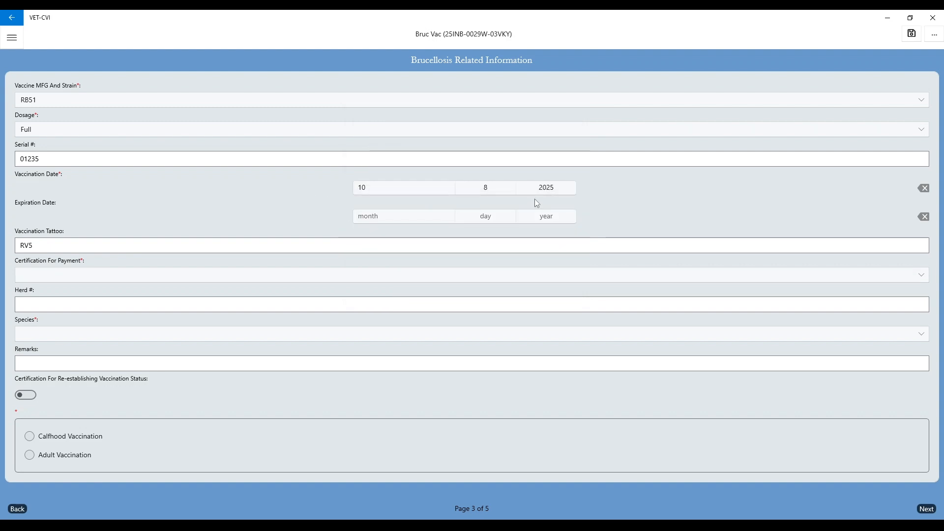
pyautogui.click(928, 193)
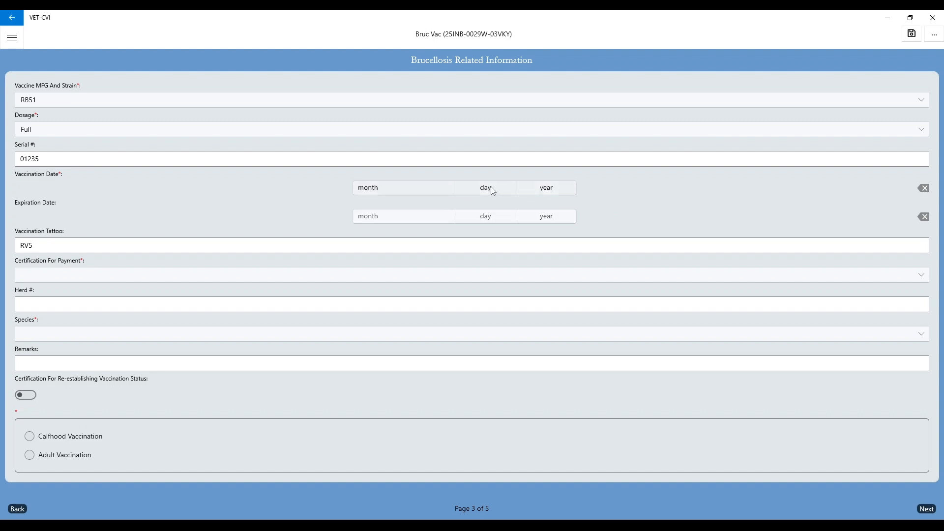
# Step: Set the vaccination date to 1/3/2025
pyautogui.click(491, 187)
pyautogui.click(488, 211)
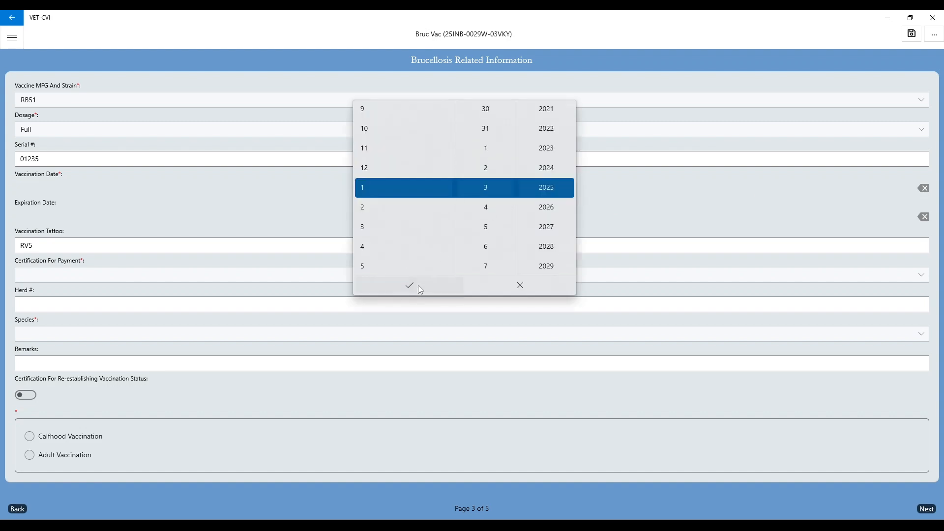
pyautogui.click(417, 285)
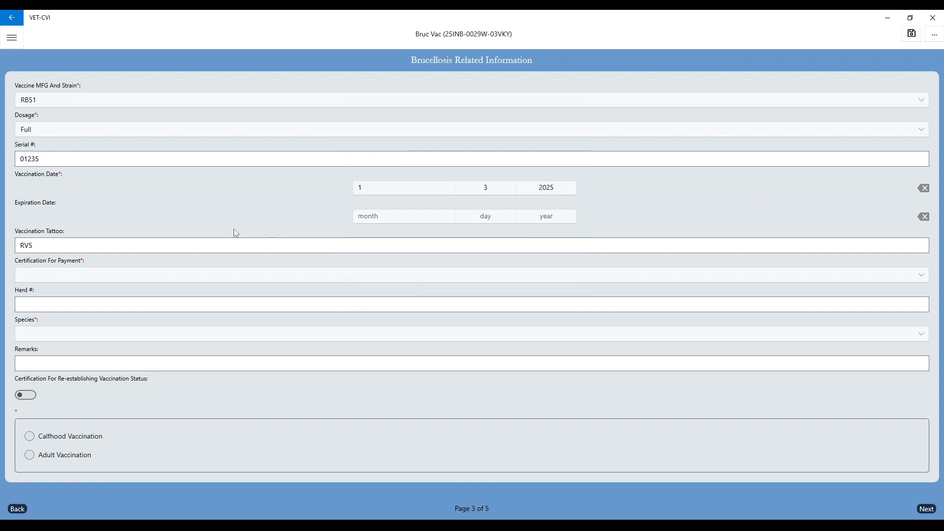
# Step: Set the expiration date to 4/10/2026
pyautogui.click(393, 223)
pyautogui.click(369, 271)
pyautogui.scroll(-5, 485, 264)
pyautogui.click(487, 275)
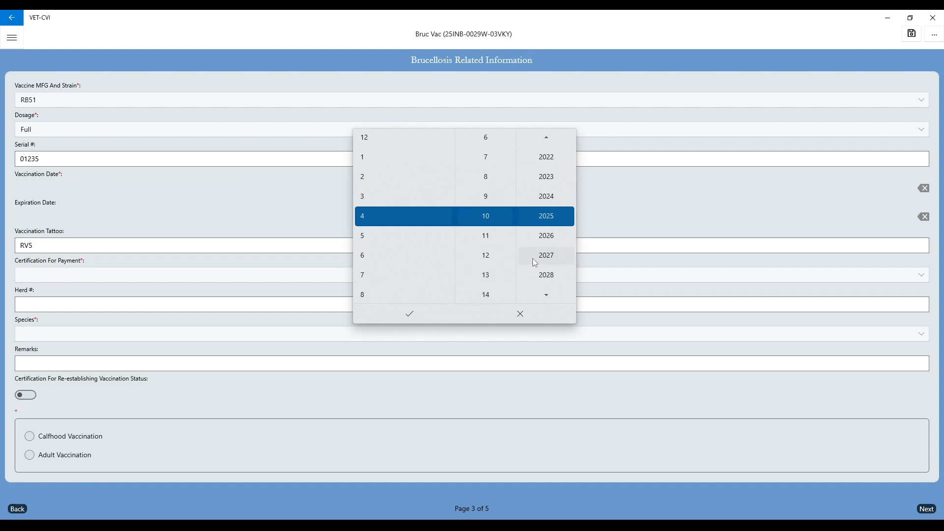
pyautogui.click(542, 241)
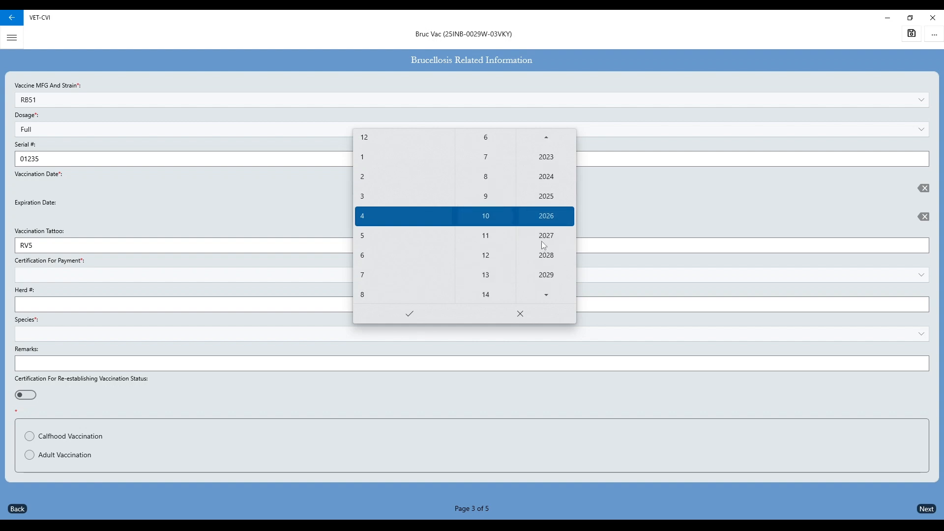
pyautogui.click(415, 318)
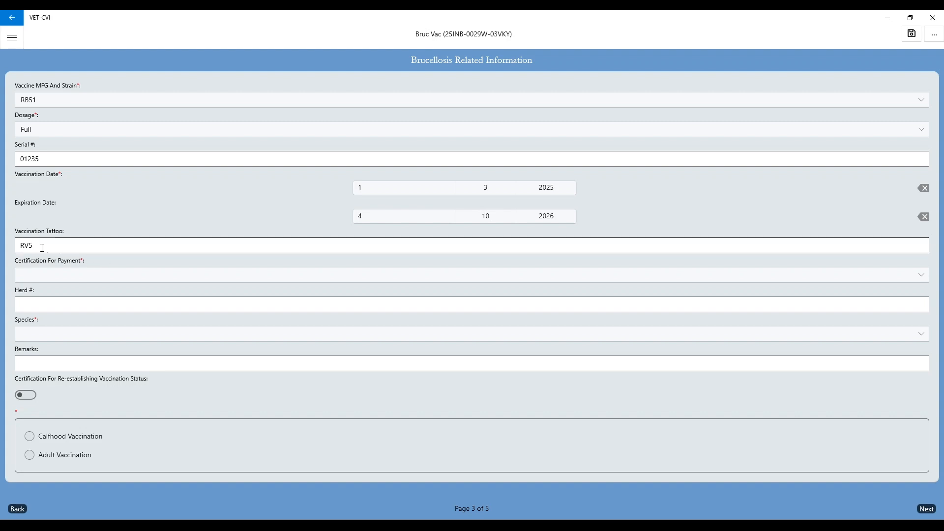
# Step: Set payment certification to PRIVATE (Owner's Expense) and species to Beef
pyautogui.click(35, 280)
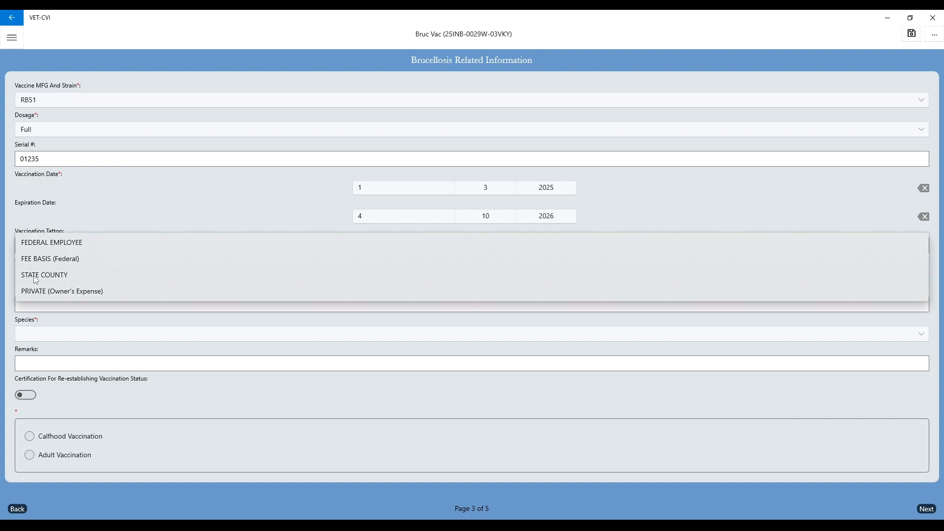
pyautogui.click(58, 294)
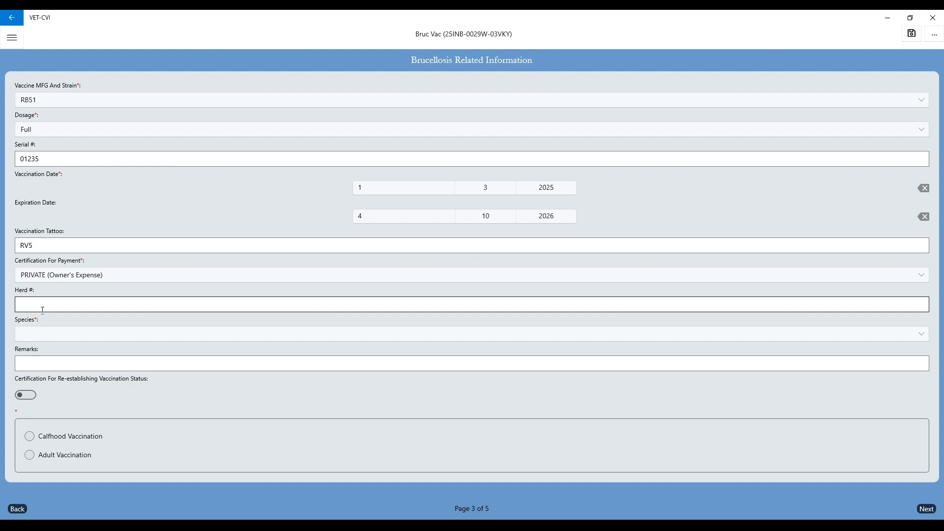
pyautogui.click(49, 333)
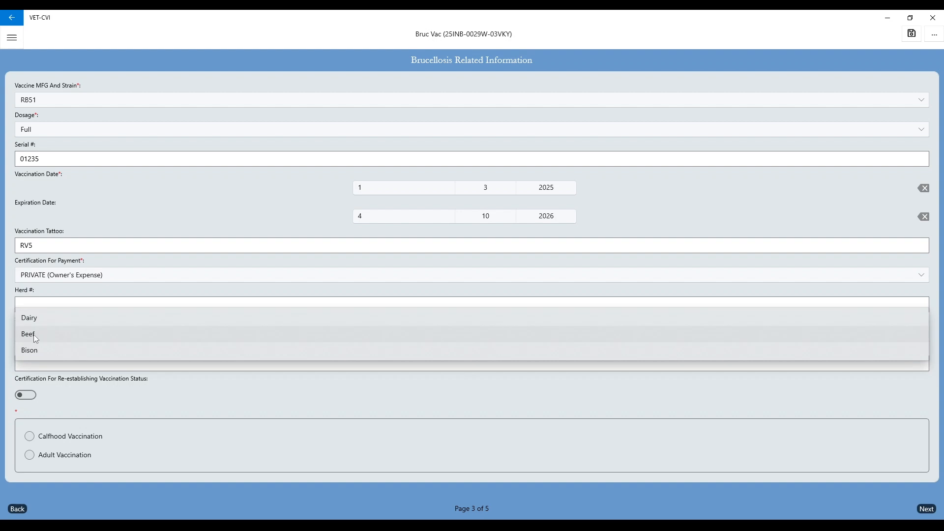
pyautogui.click(35, 335)
pyautogui.click(74, 363)
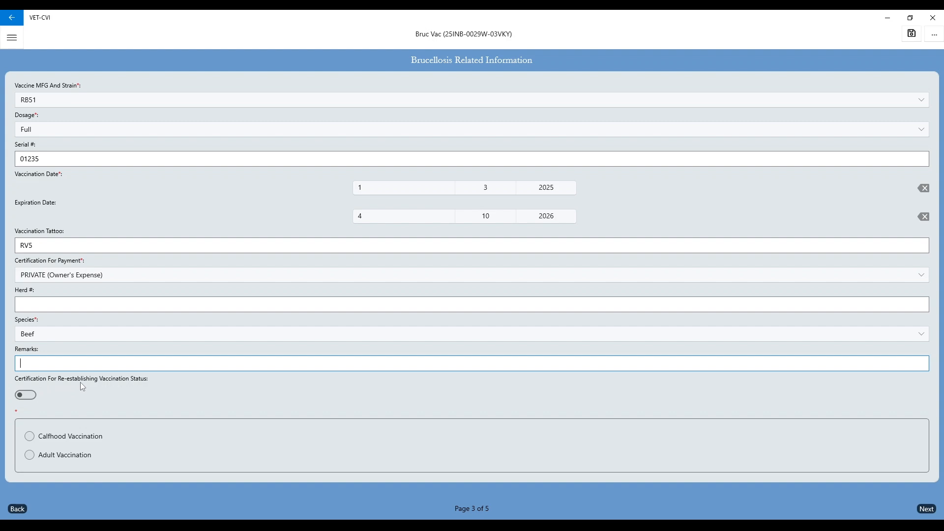
# Step: Set re-establishing vaccination status to No and mark it as a calfhood vaccination
pyautogui.click(23, 394)
pyautogui.click(31, 436)
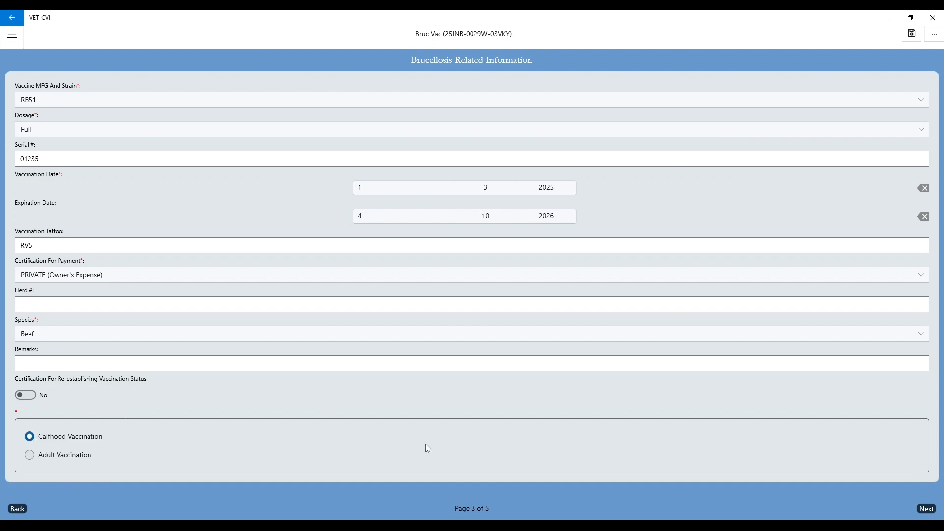
pyautogui.click(925, 511)
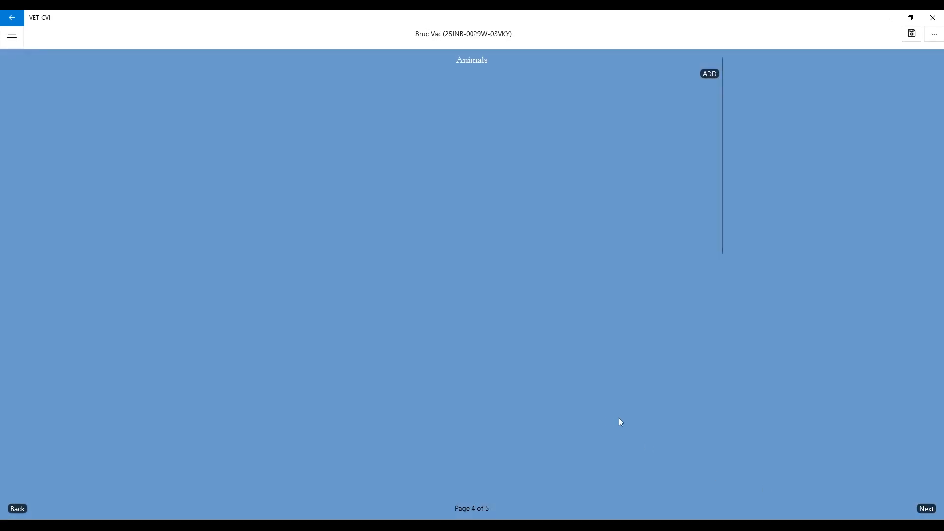
# Step: Add a single-animal entry for a female ANGUS aged 5
pyautogui.click(710, 73)
pyautogui.click(30, 85)
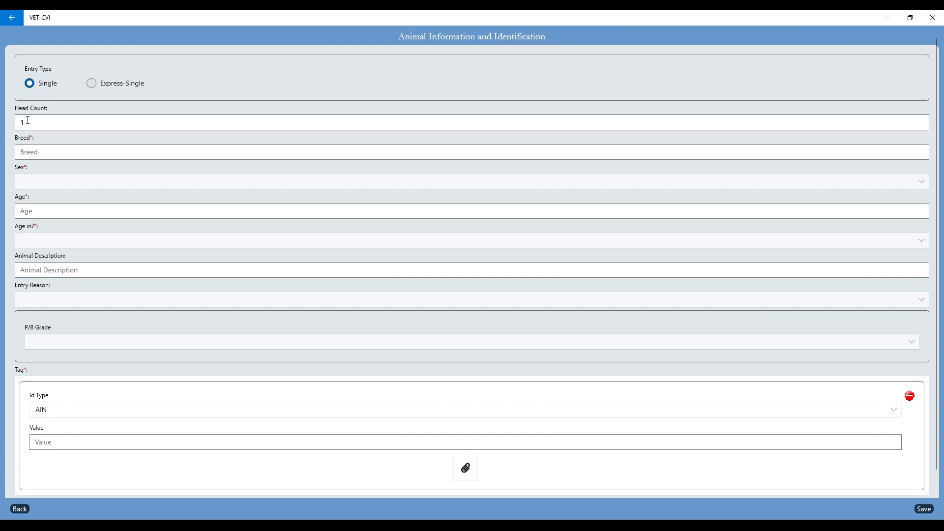
pyautogui.click(35, 153)
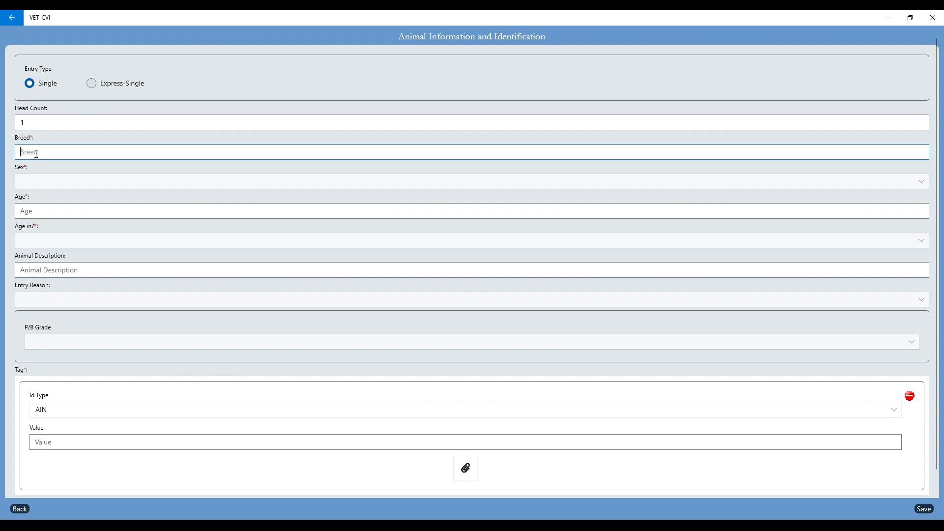
pyautogui.write('ANGUS')
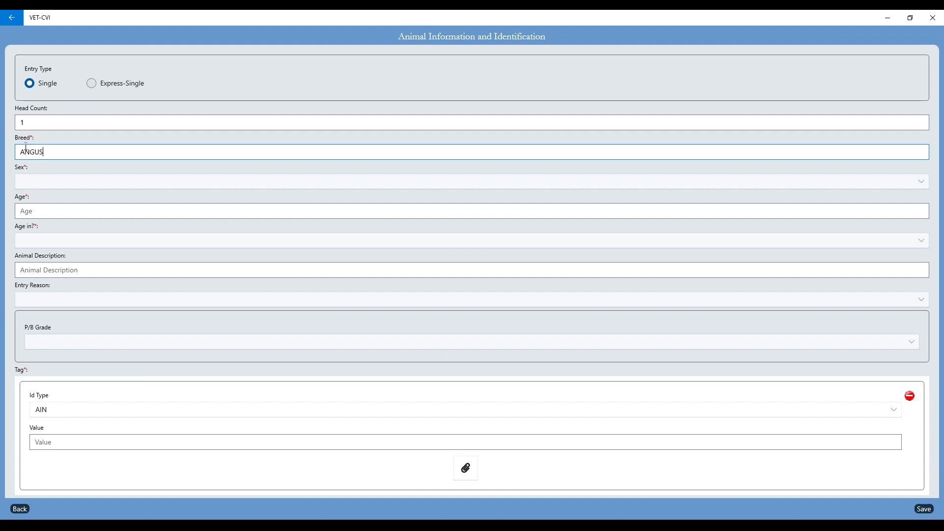
pyautogui.click(45, 181)
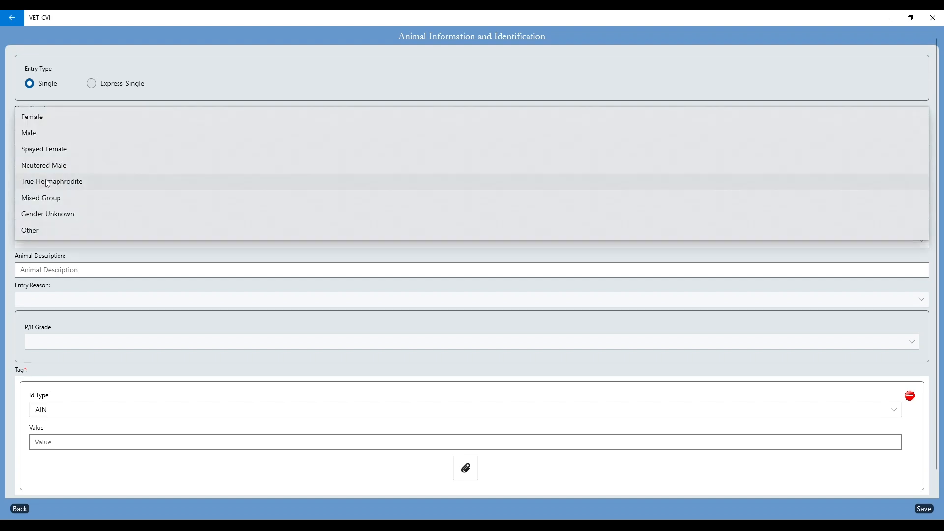
pyautogui.click(38, 120)
pyautogui.click(42, 207)
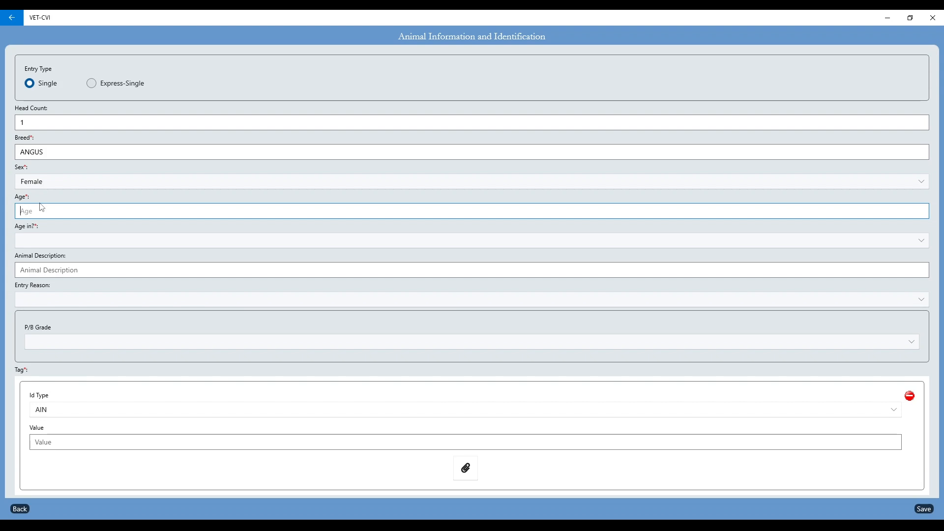
pyautogui.write('5')
# Step: Set age unit Months, description BLACK, entry reason Natural Addition and grade Purebred
pyautogui.click(30, 238)
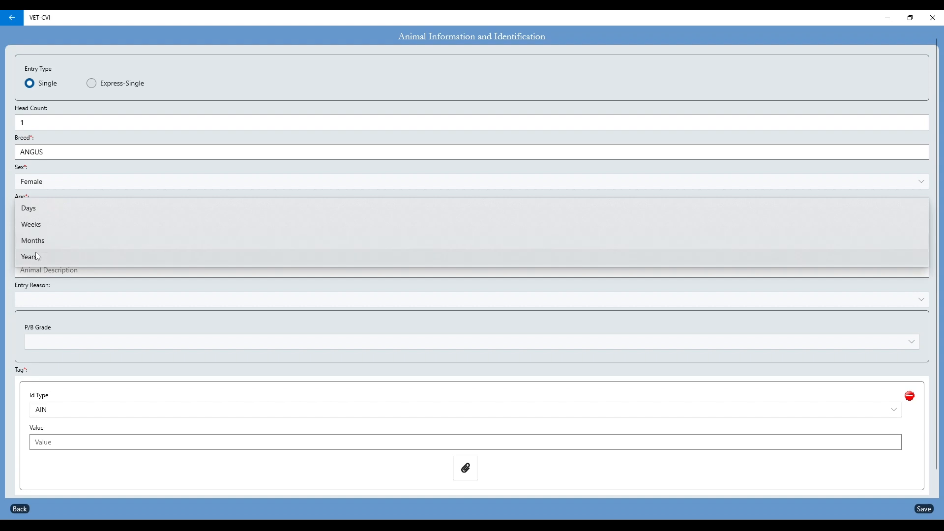
pyautogui.click(42, 243)
pyautogui.click(44, 271)
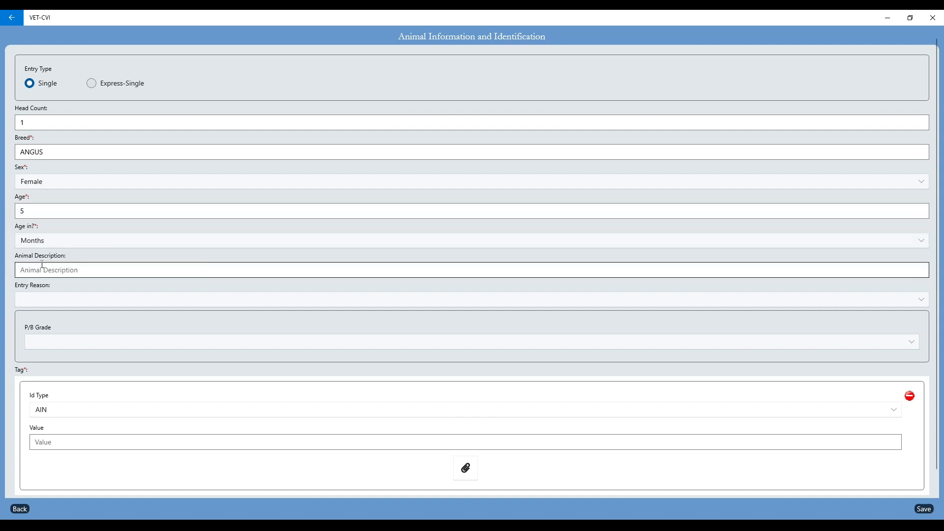
pyautogui.write('BLACK')
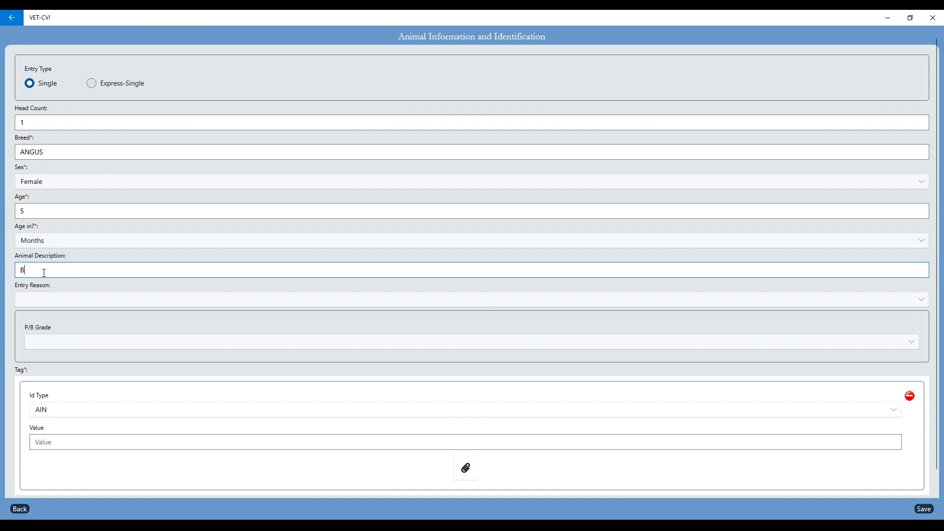
pyautogui.click(52, 299)
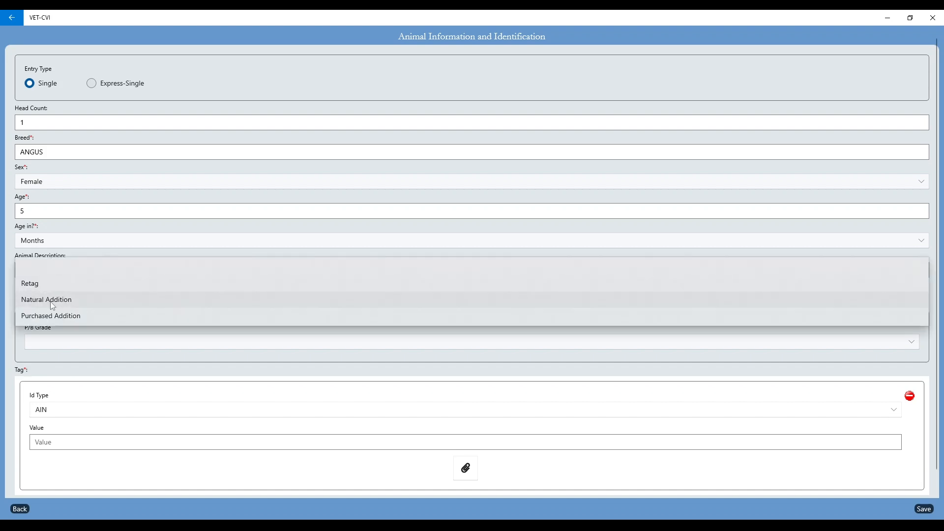
pyautogui.click(50, 301)
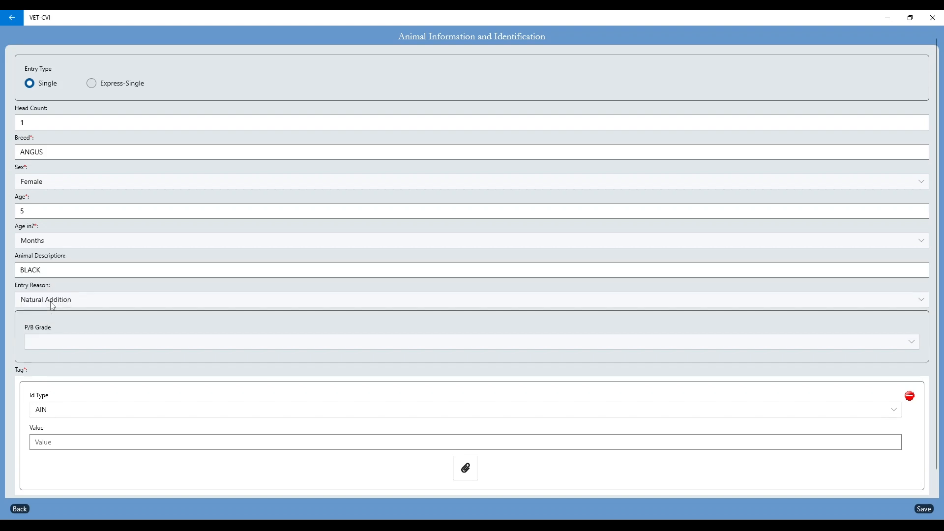
pyautogui.click(63, 341)
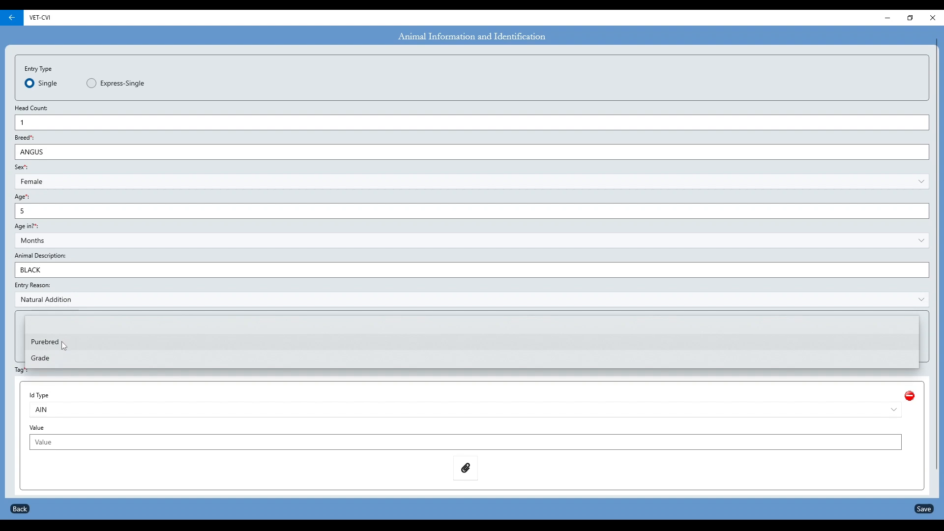
pyautogui.click(63, 343)
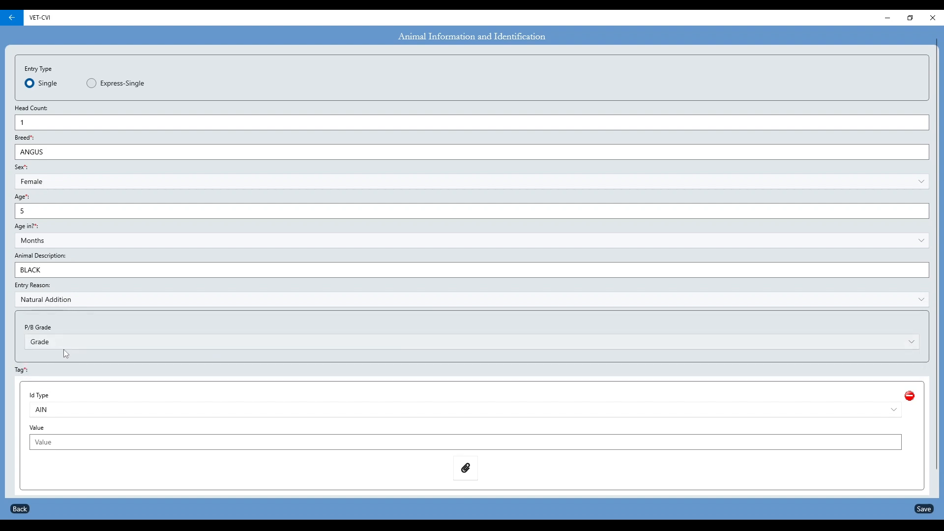
pyautogui.scroll(-1, 103, 422)
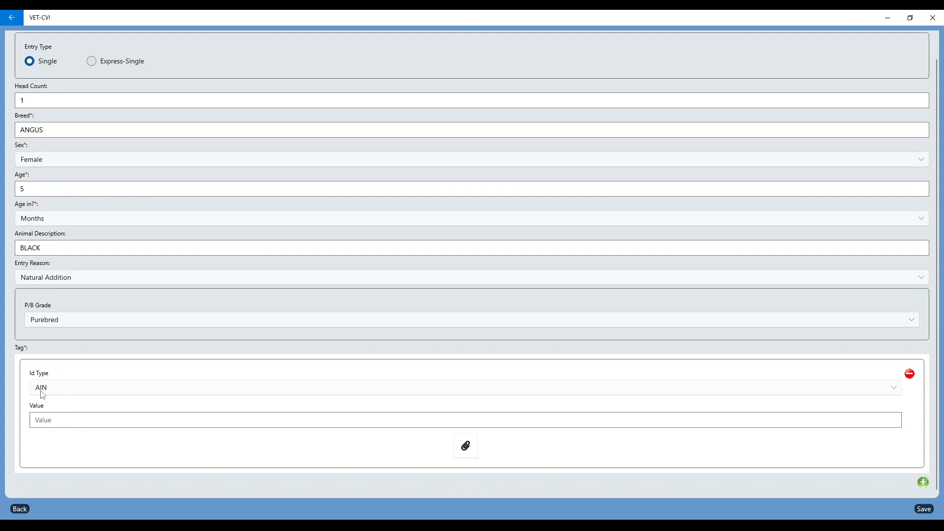
pyautogui.click(50, 420)
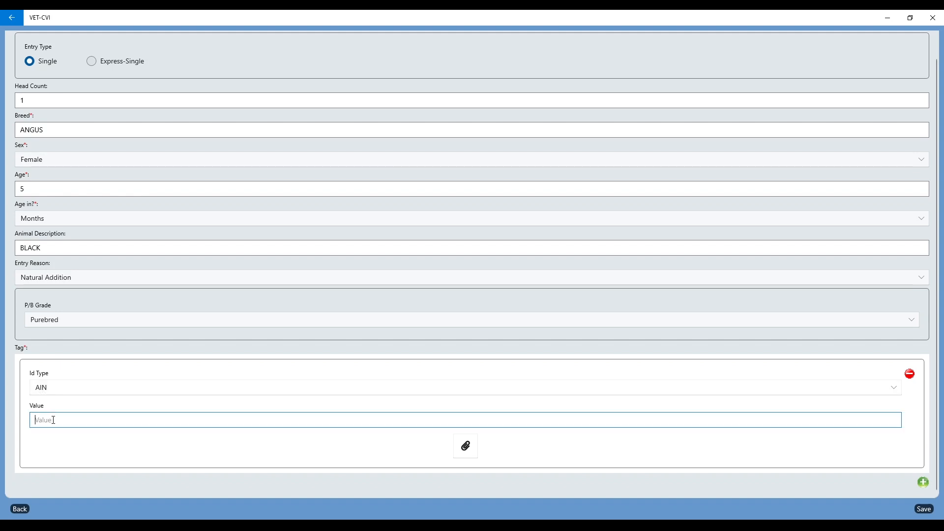
pyautogui.write('8')
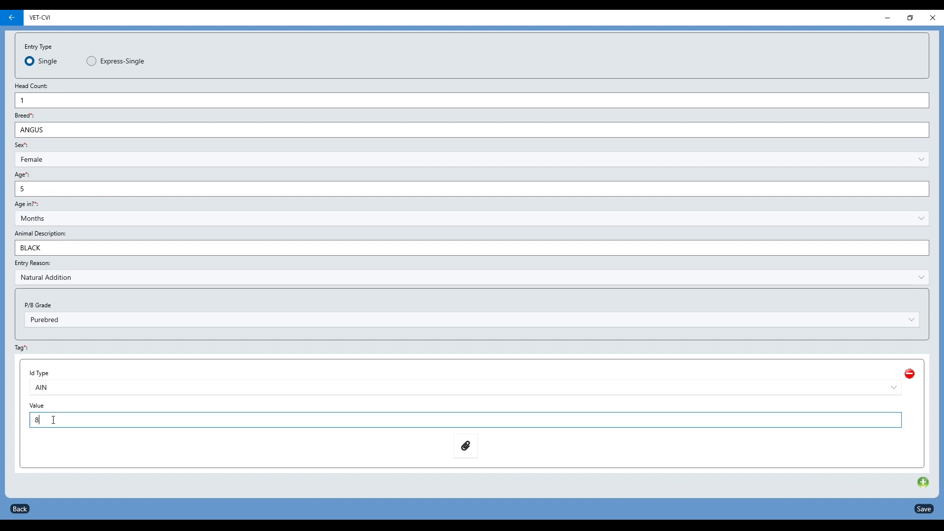
pyautogui.write('40003123456789')
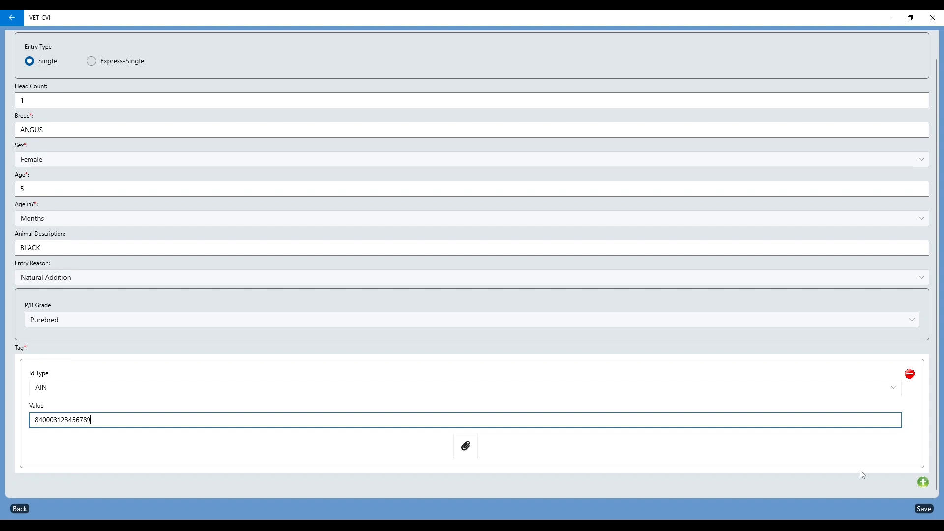
pyautogui.click(922, 482)
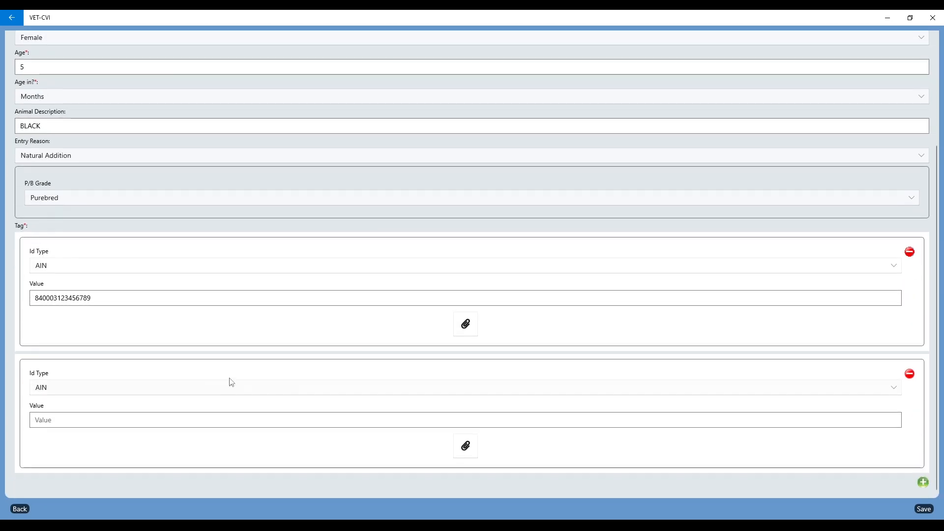
pyautogui.click(117, 386)
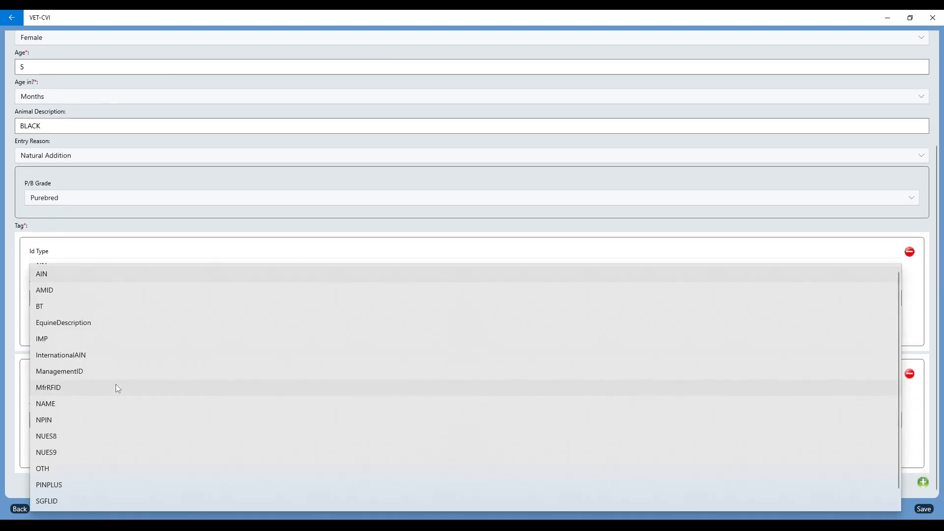
pyautogui.click(74, 467)
pyautogui.click(68, 423)
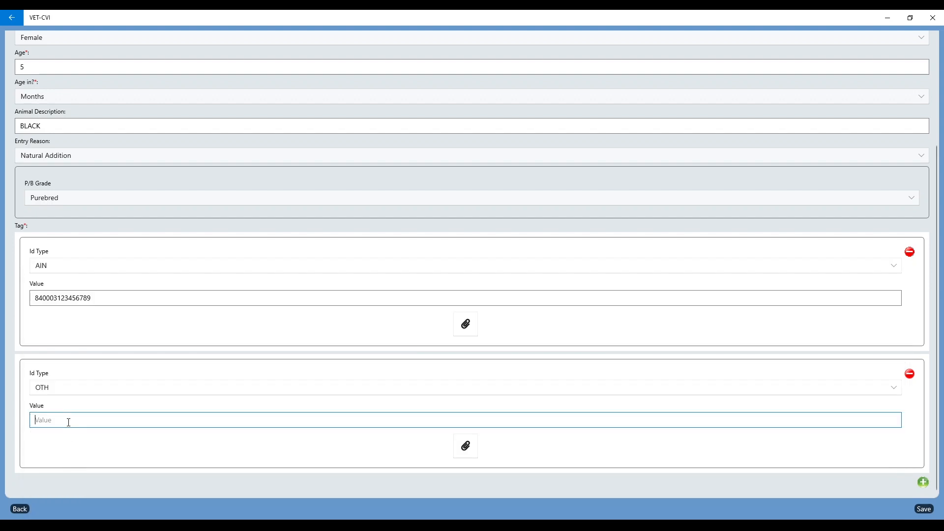
pyautogui.write('YELLOW 56')
pyautogui.click(923, 509)
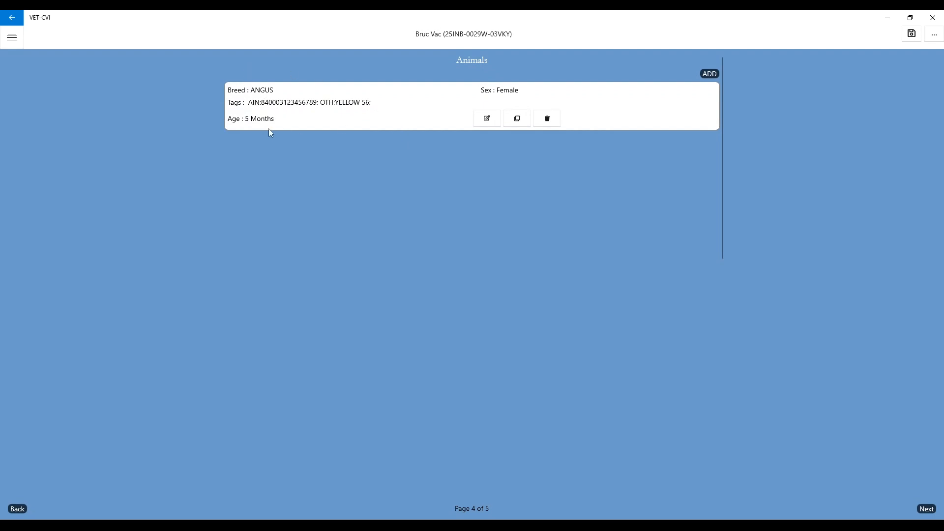
# Step: Reopen the saved female ANGUS record for review and save it again
pyautogui.click(488, 120)
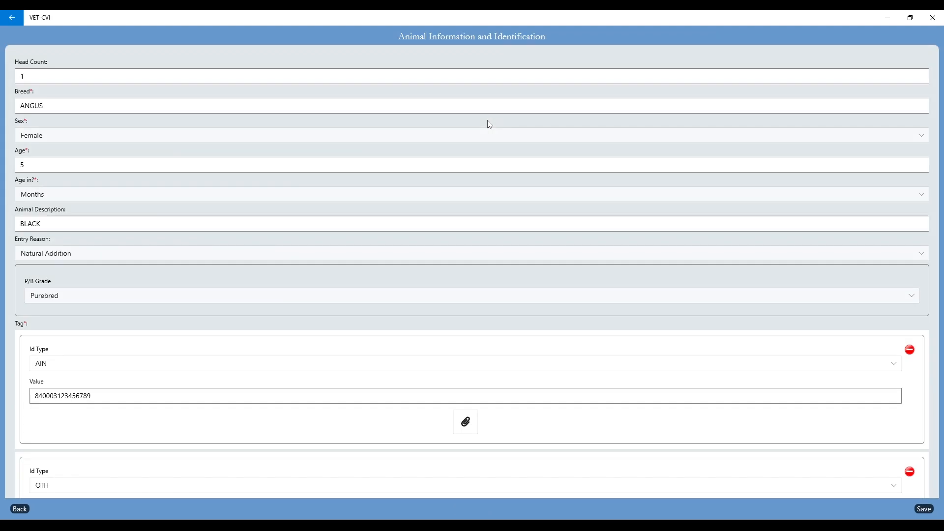
pyautogui.click(923, 508)
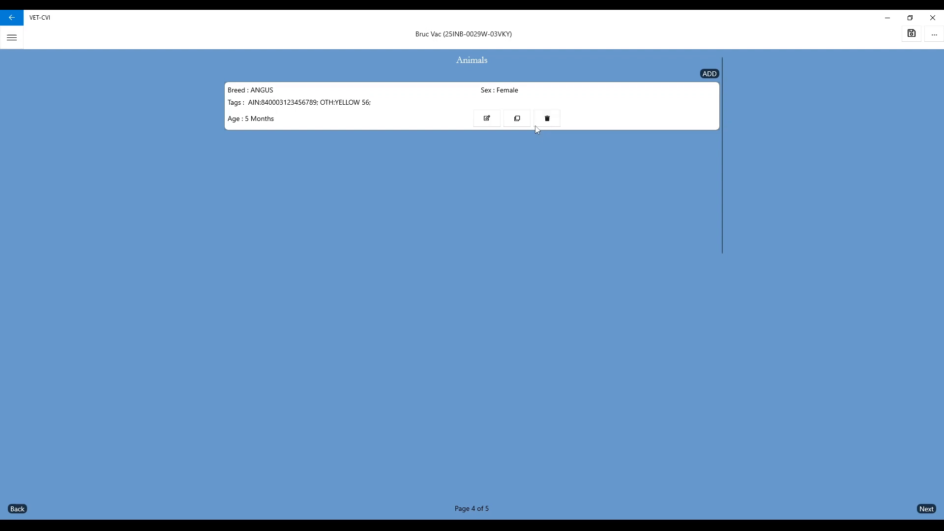
# Step: Add an Express-Single entry: head count 3, breed ANGUS, sex Male, age 2
pyautogui.click(709, 75)
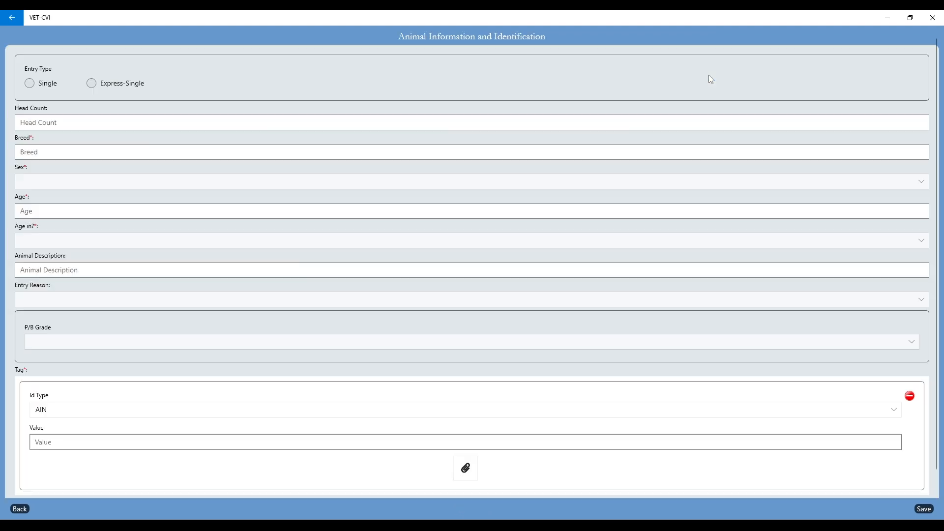
pyautogui.click(90, 84)
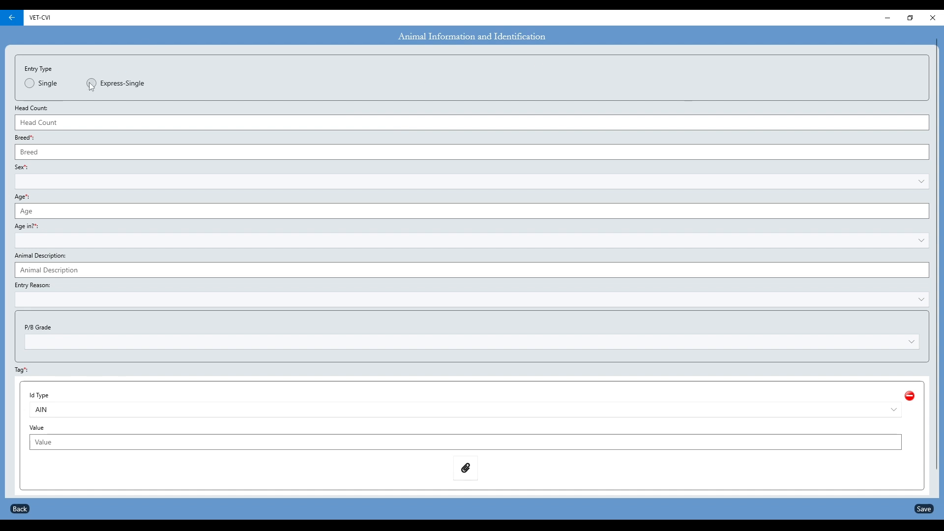
pyautogui.click(53, 124)
pyautogui.write('3')
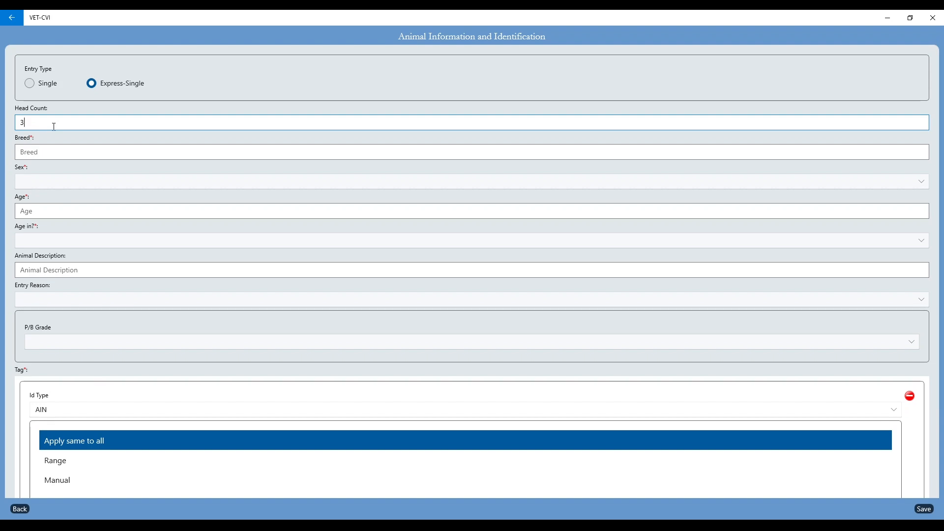
pyautogui.click(51, 153)
pyautogui.write('ANGUS')
pyautogui.click(52, 182)
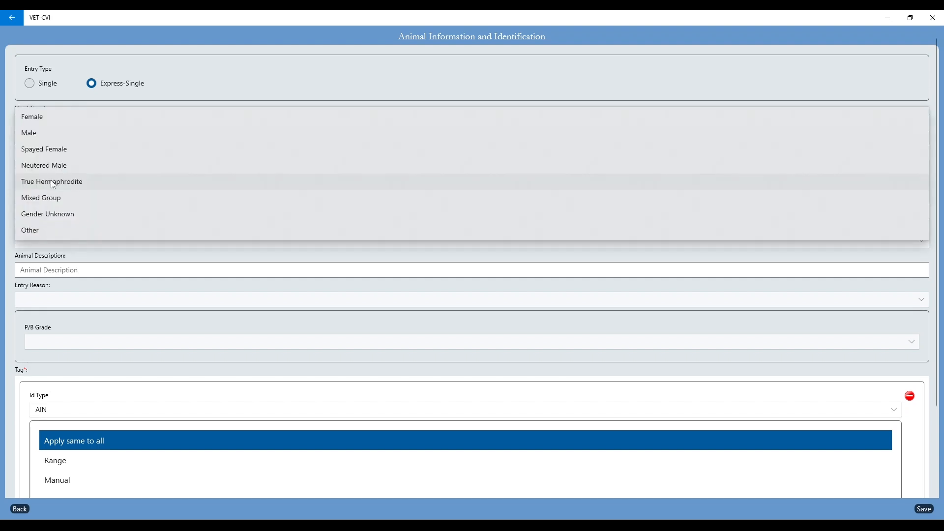
pyautogui.click(43, 133)
pyautogui.click(42, 212)
pyautogui.write('2')
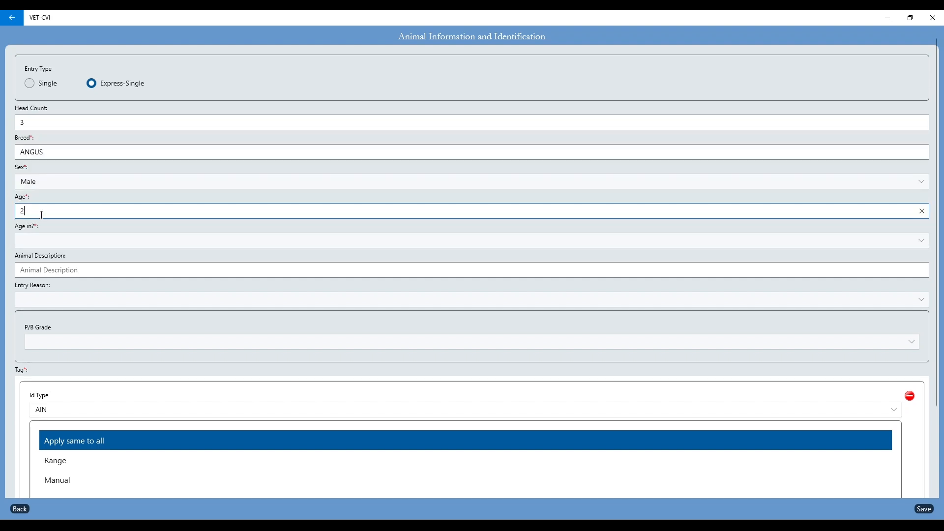
# Step: Set age unit Months, description BLACK, entry reason Purchased Addition and grade Purebred
pyautogui.click(63, 241)
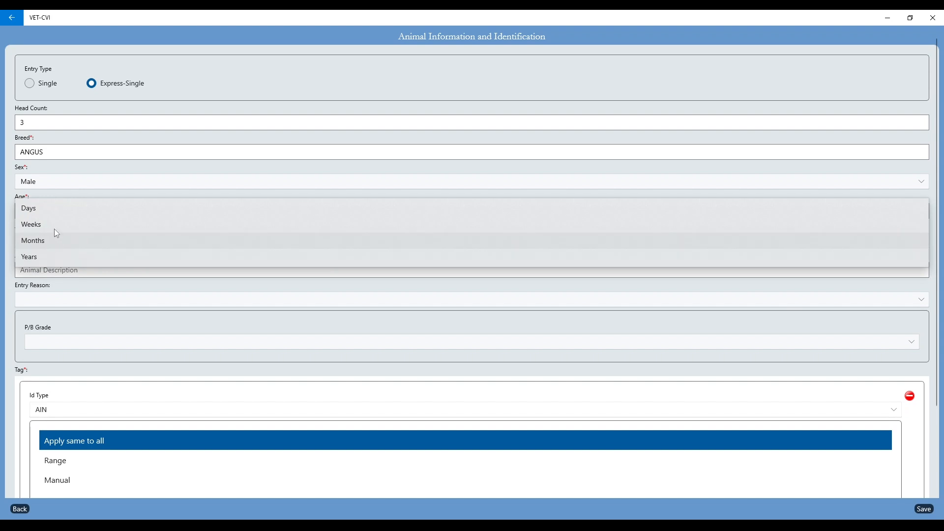
pyautogui.click(43, 240)
pyautogui.click(64, 269)
pyautogui.write('BA')
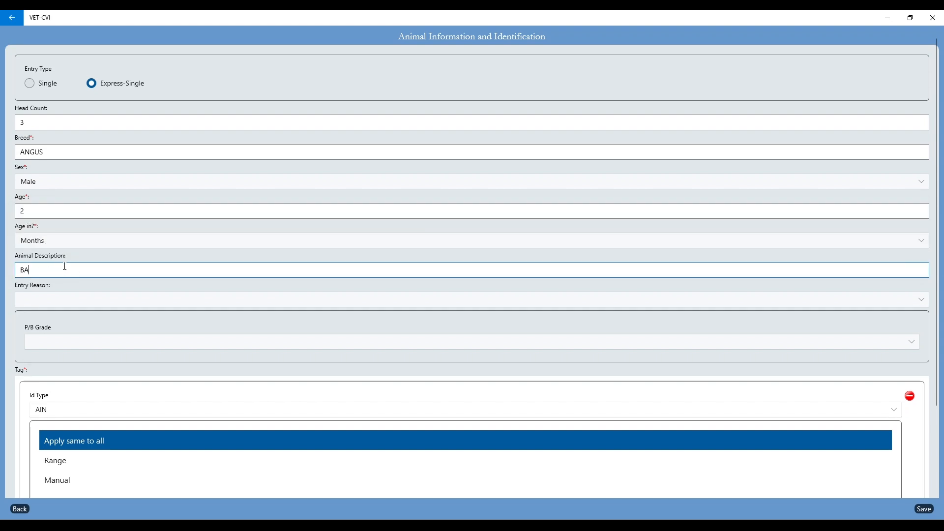
pyautogui.press('BackSpace')
pyautogui.write('LACK')
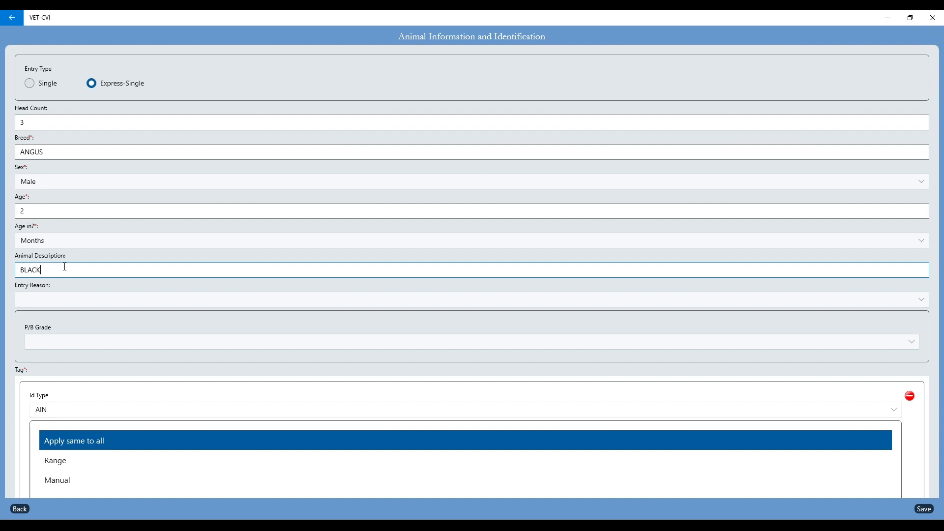
pyautogui.click(63, 300)
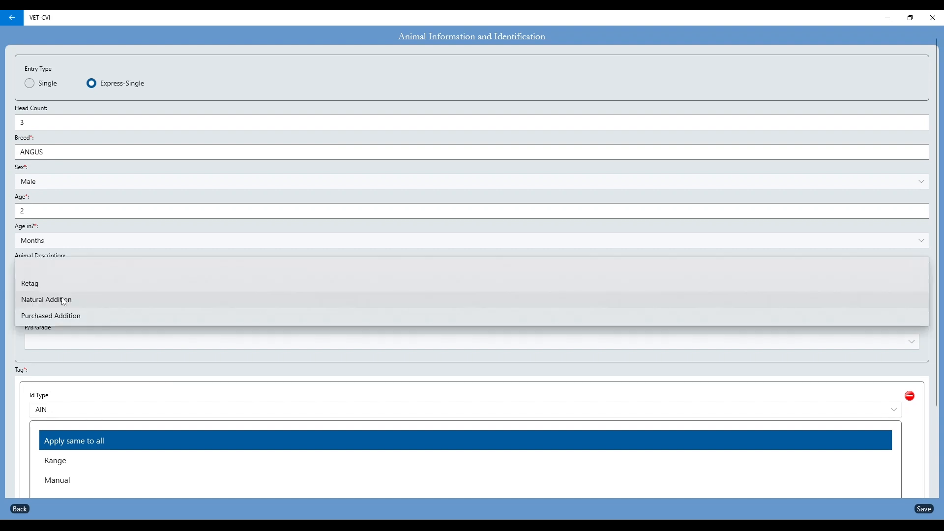
pyautogui.click(64, 315)
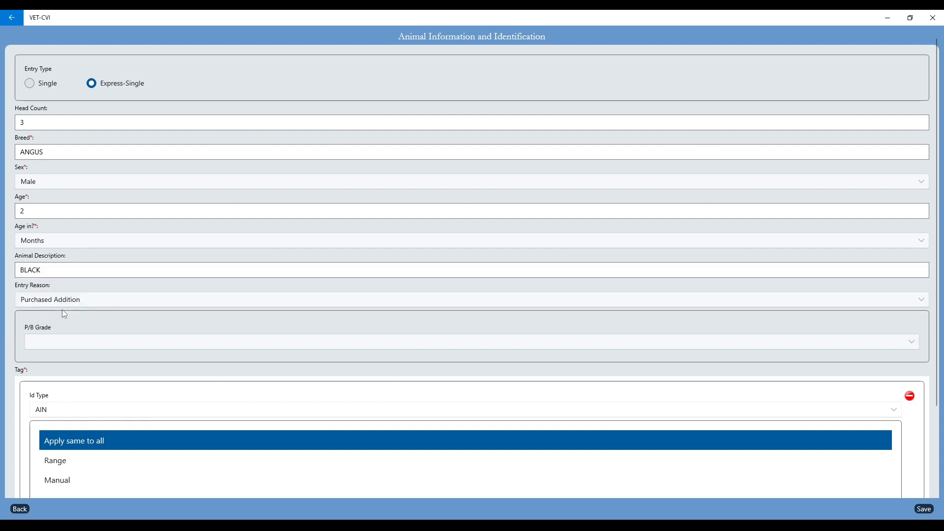
pyautogui.click(58, 343)
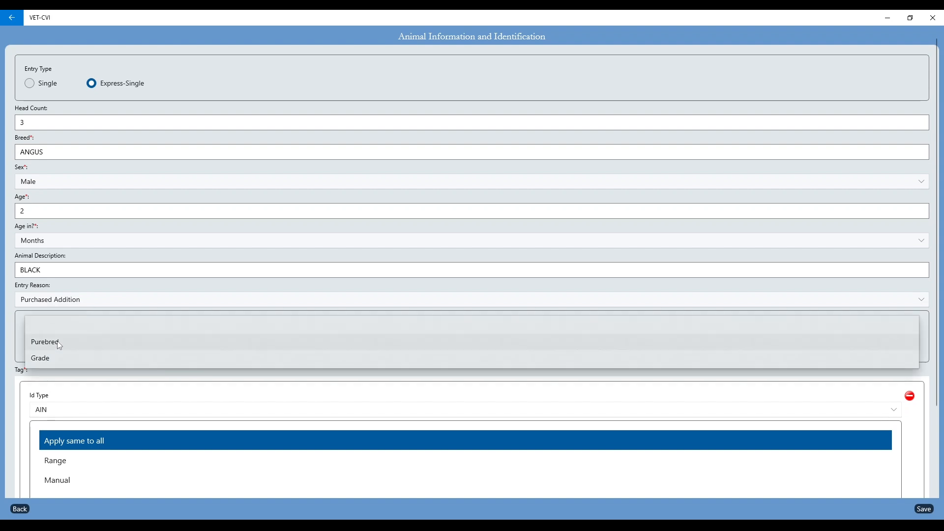
pyautogui.click(59, 343)
pyautogui.scroll(-3, 63, 371)
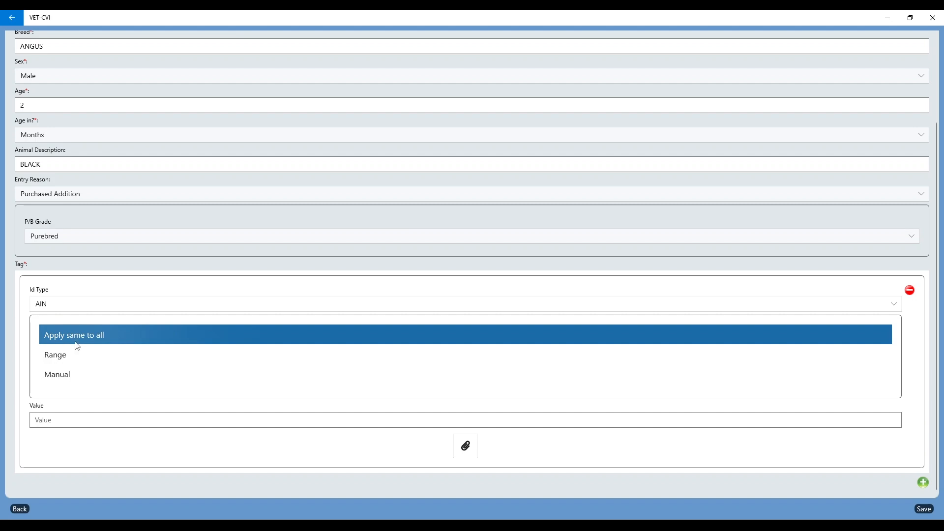
pyautogui.click(70, 360)
pyautogui.click(70, 423)
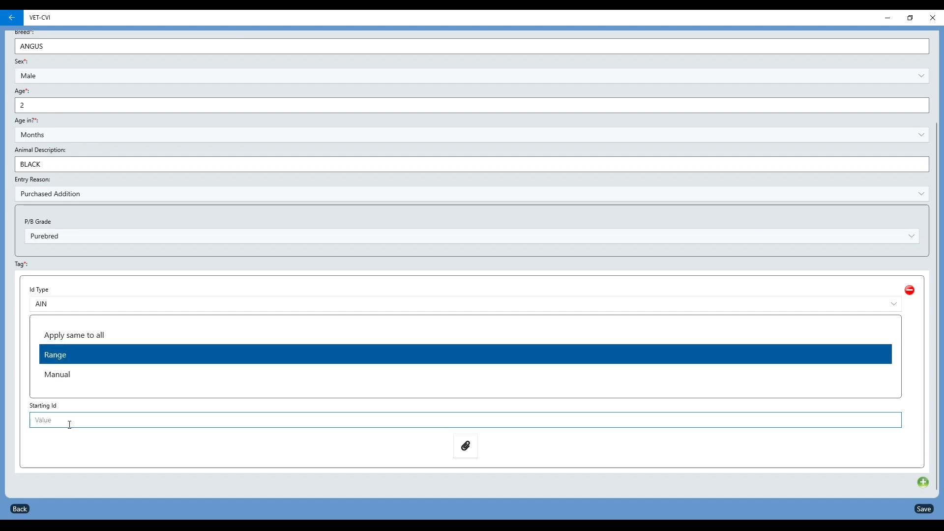
pyautogui.write('840003654987245')
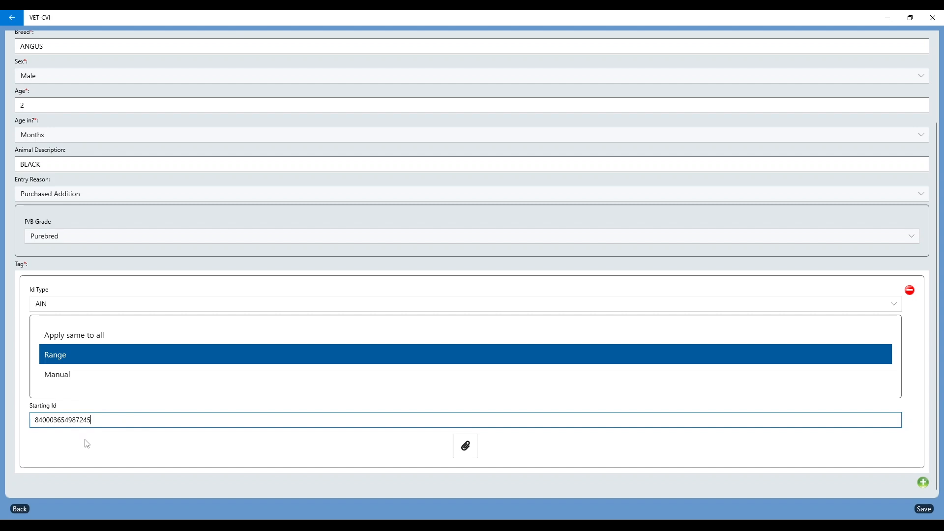
pyautogui.click(64, 378)
pyautogui.click(110, 421)
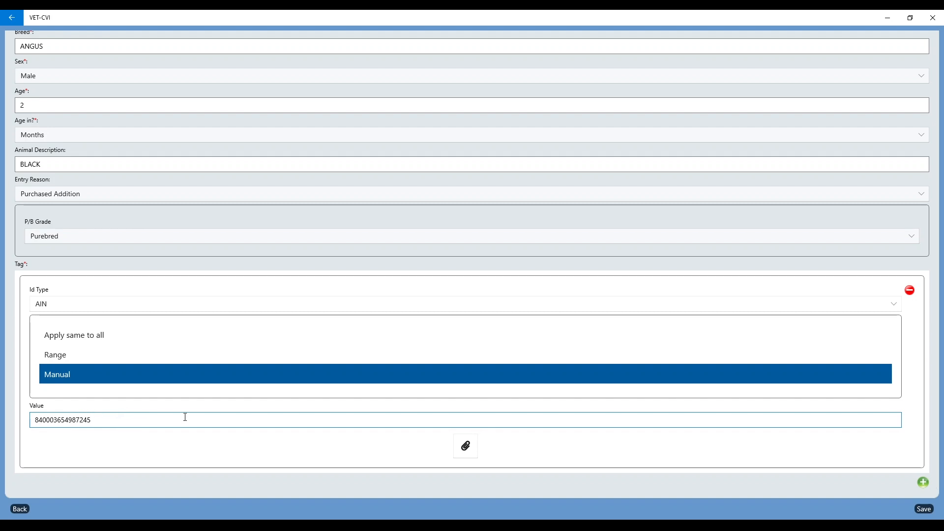
pyautogui.press('Return')
pyautogui.write('84000')
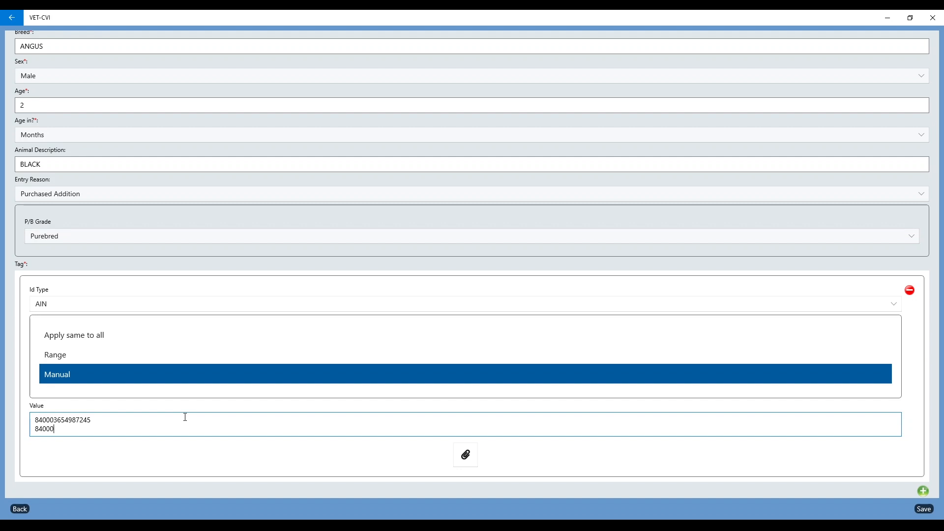
pyautogui.write('3965324567')
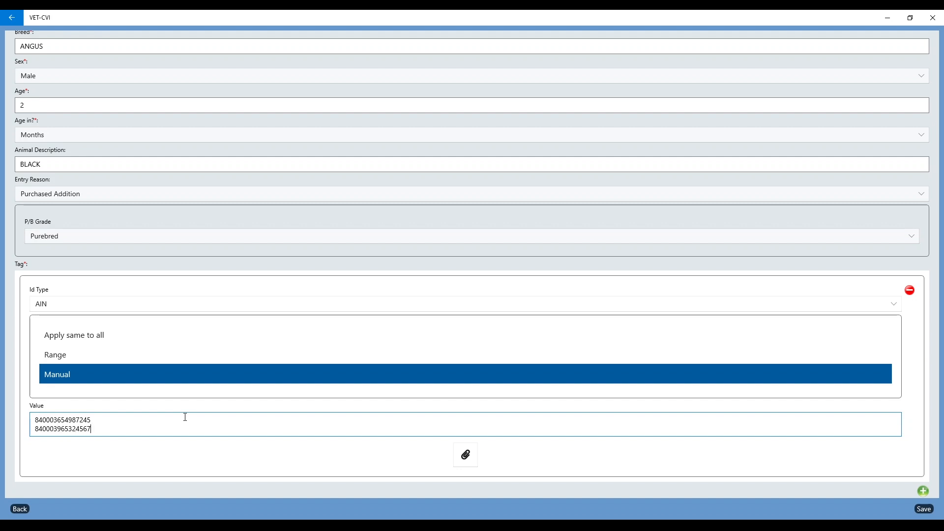
pyautogui.press('Return')
pyautogui.write('840003265974513')
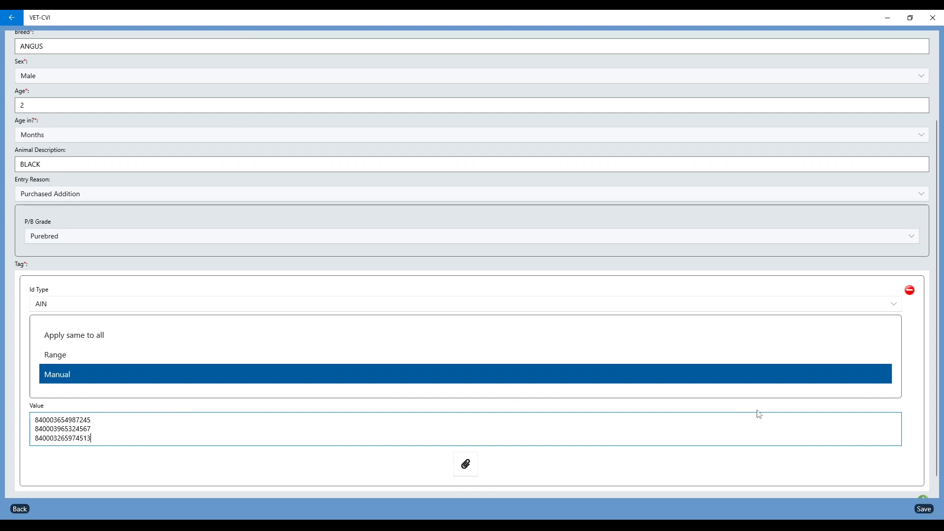
pyautogui.scroll(-1, 758, 410)
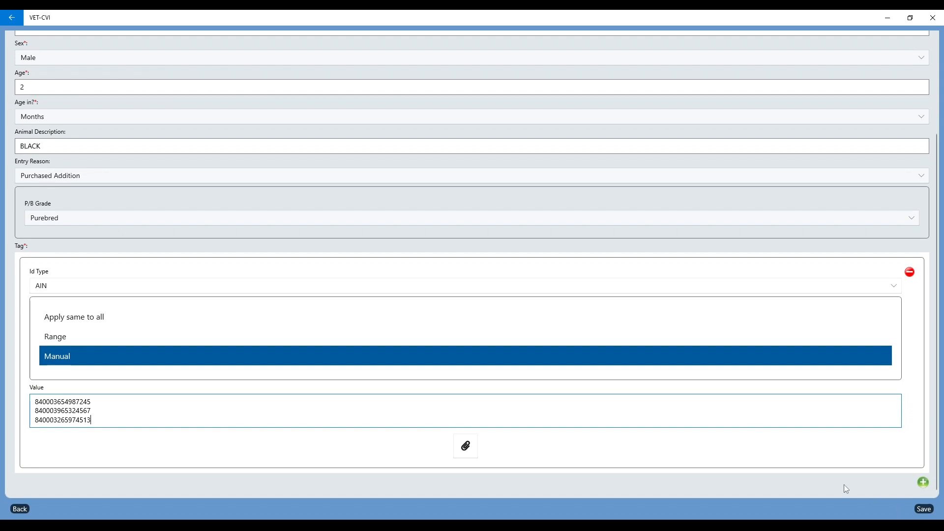
# Step: Add a second tag set with Id Type OTH, entered manually
pyautogui.click(923, 483)
pyautogui.scroll(-3, 304, 379)
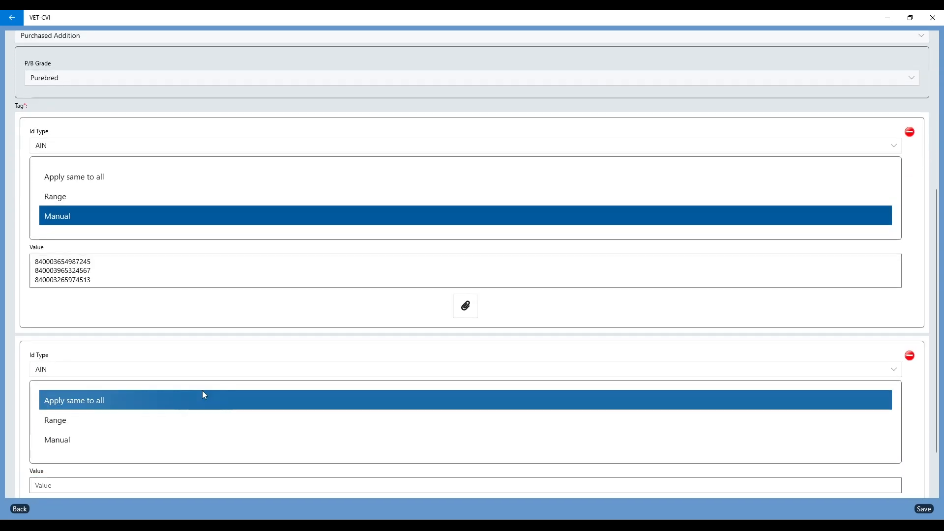
pyautogui.click(135, 370)
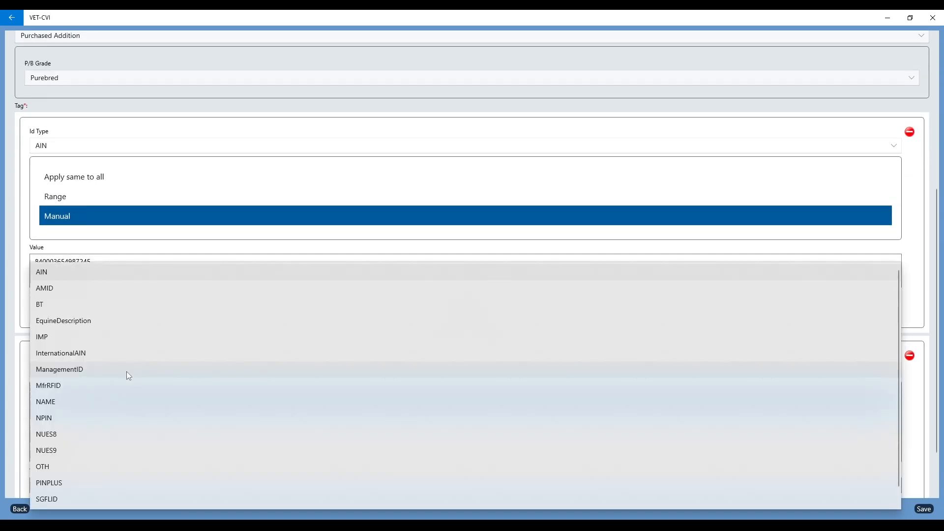
pyautogui.click(59, 466)
pyautogui.click(60, 441)
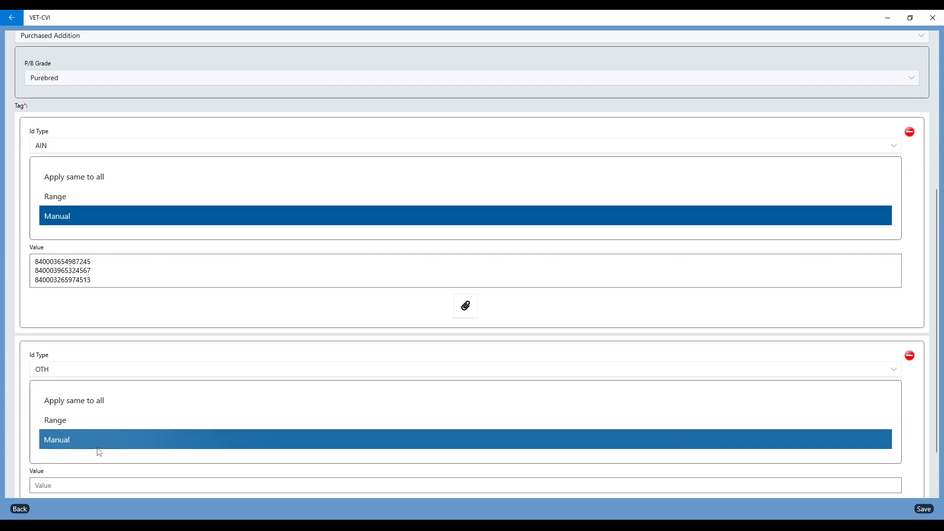
pyautogui.scroll(-2, 97, 449)
pyautogui.click(80, 417)
# Step: Enter OTH tags YELLOW 82, YELLOW 12 and YELLOW 37, then save the animals
pyautogui.write('YELLOW 12')
pyautogui.press('Return')
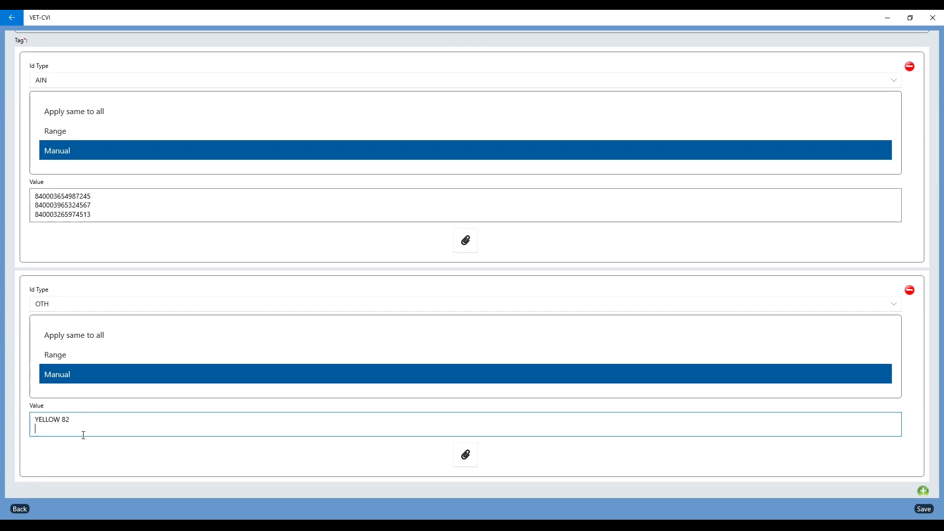
pyautogui.write('YELLOW 12')
pyautogui.press('Return')
pyautogui.write('YES')
pyautogui.press('BackSpace')
pyautogui.write('LLOW 37')
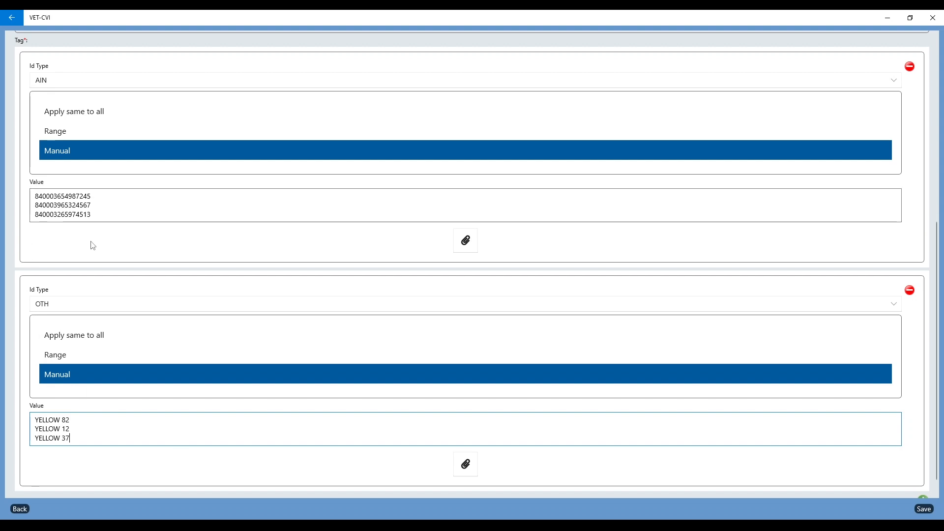
pyautogui.click(929, 511)
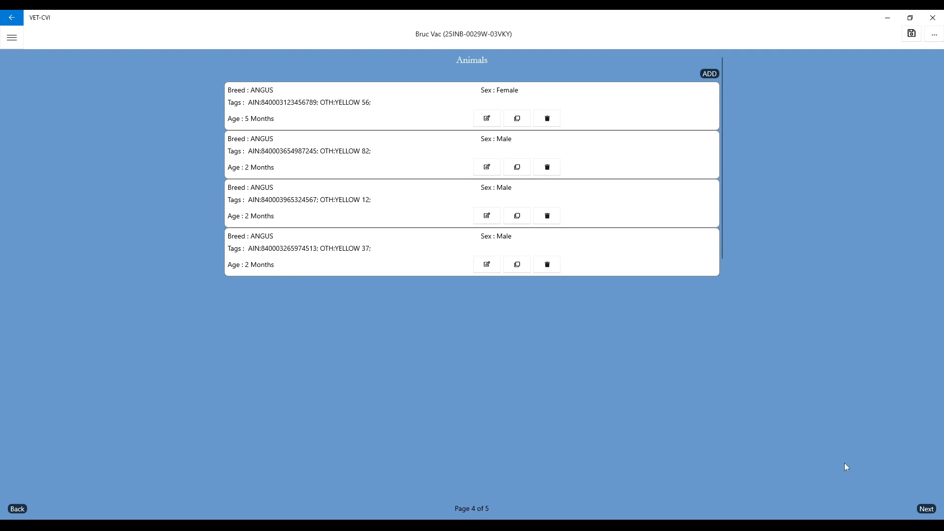
# Step: Advance to the page 5 review, check the details and four Angus animals, then reopen vaccination details
pyautogui.click(926, 509)
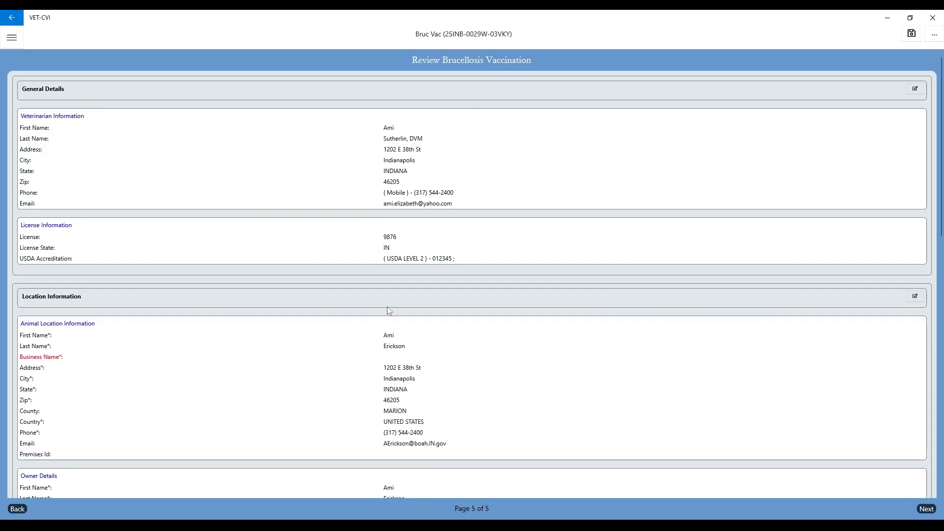
pyautogui.scroll(-5, 387, 307)
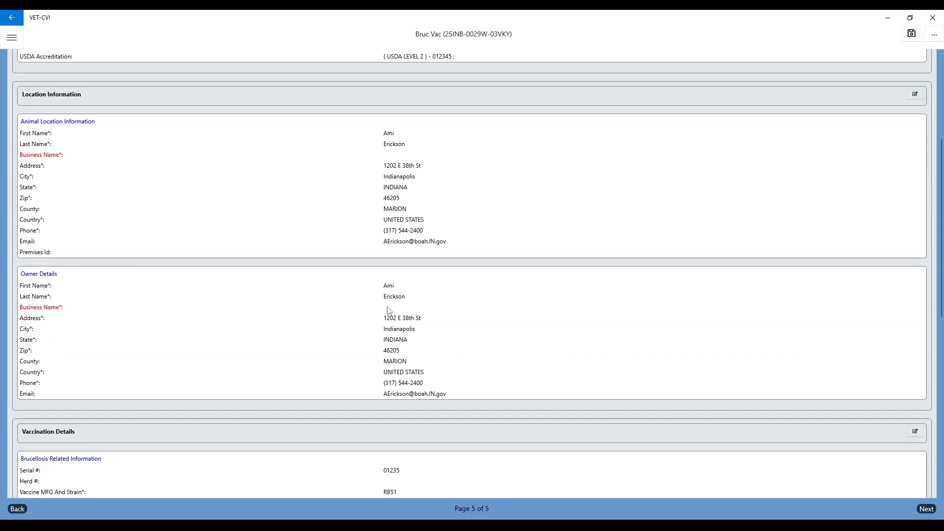
pyautogui.scroll(-6, 387, 310)
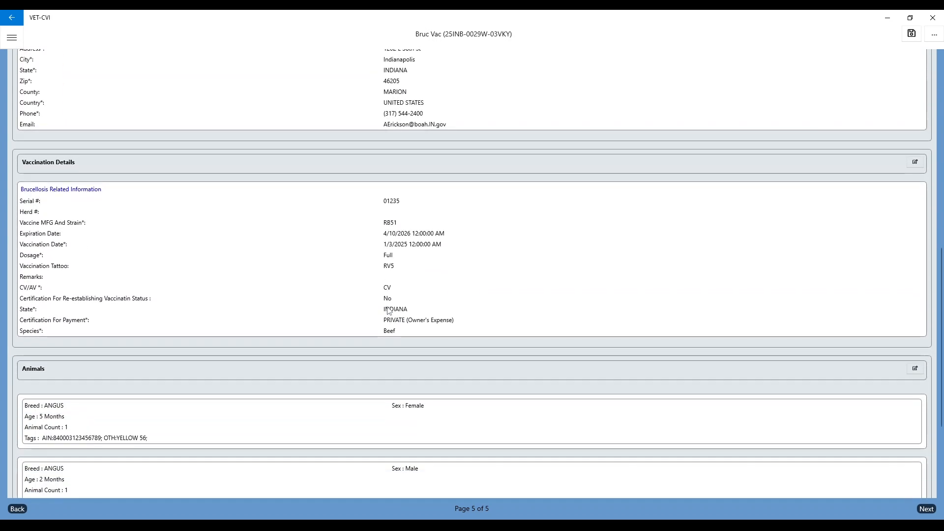
pyautogui.scroll(-4, 388, 309)
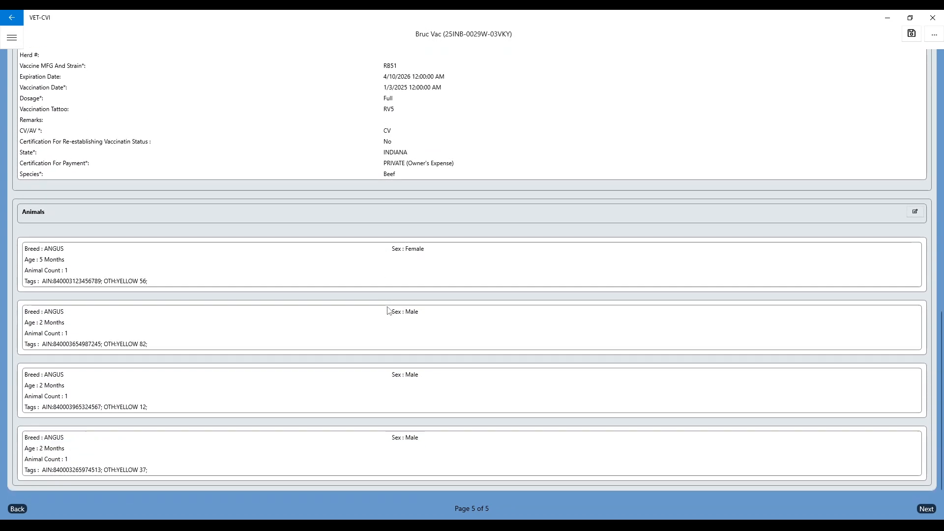
pyautogui.scroll(3, 388, 310)
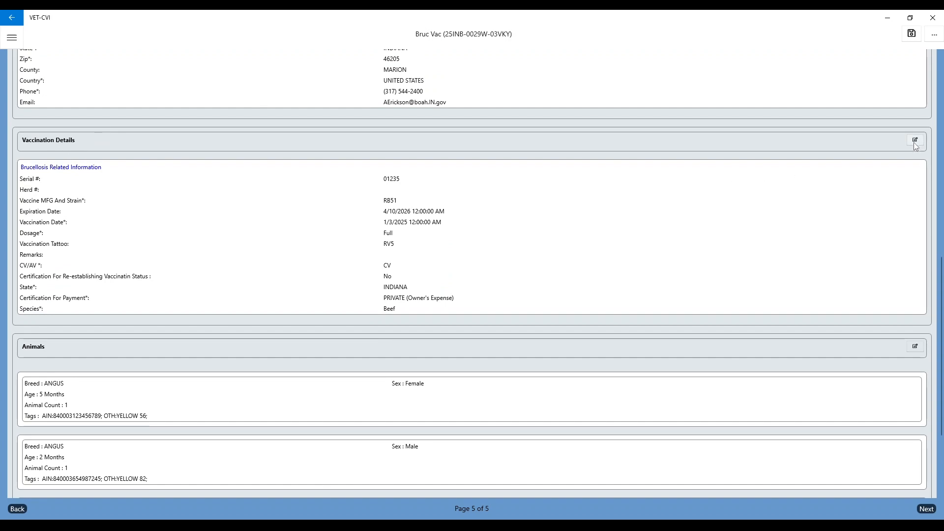
pyautogui.click(915, 143)
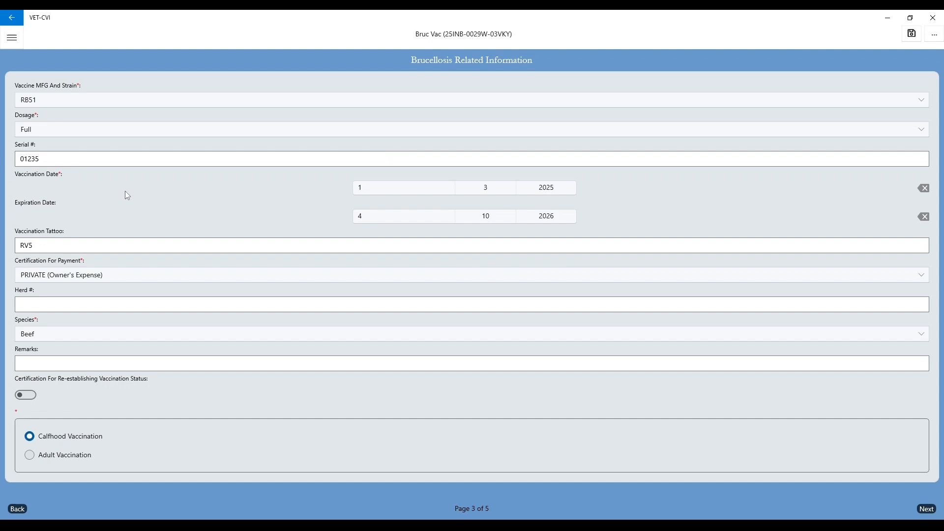
# Step: Jump back to the Review Vaccination page through the form's section menu
pyautogui.click(936, 40)
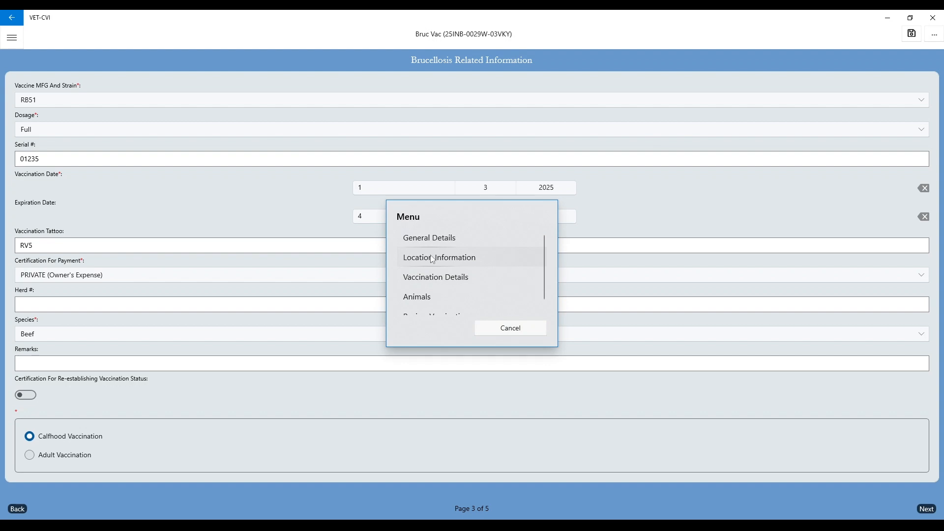
pyautogui.scroll(-1, 419, 307)
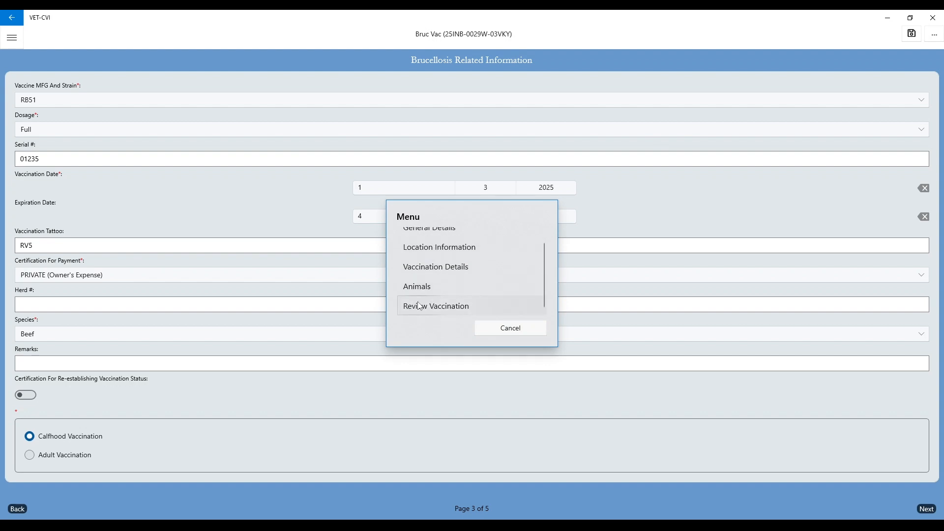
pyautogui.click(419, 309)
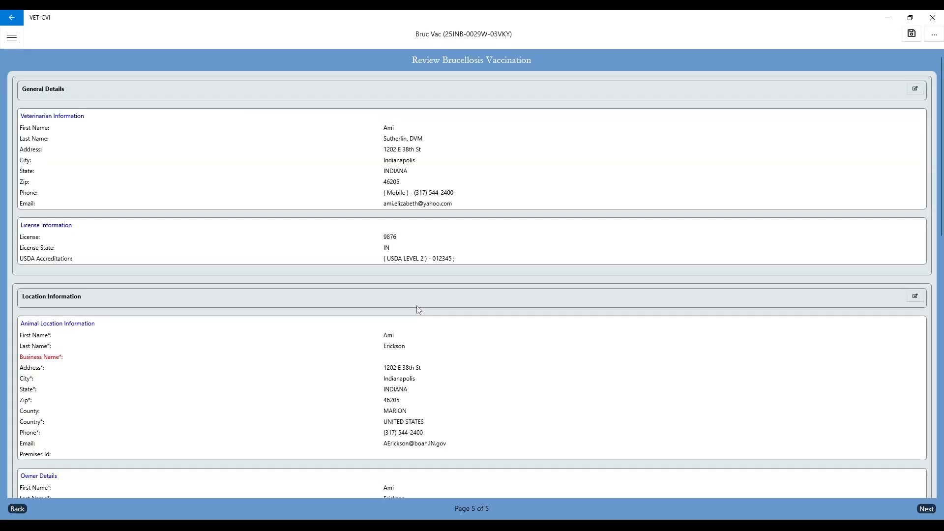
pyautogui.scroll(-5, 388, 268)
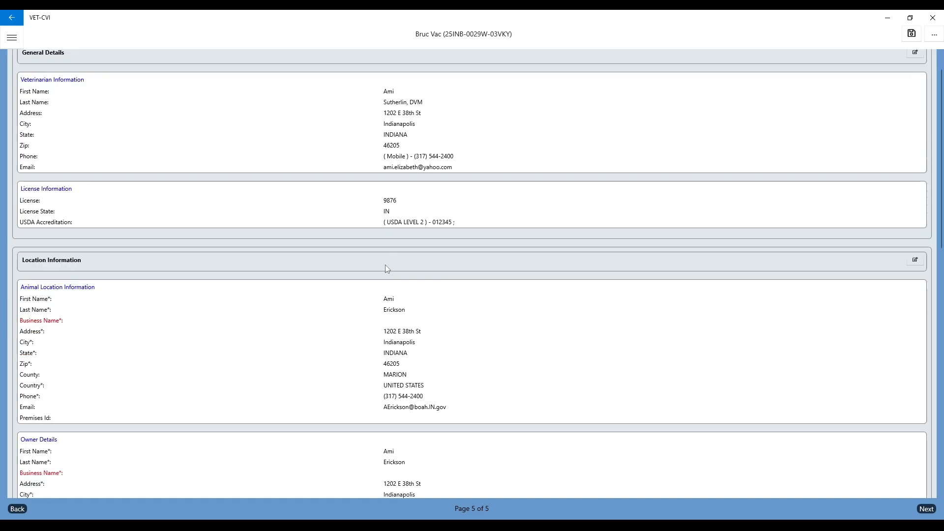
# Step: Go to Veterinary Certification and open a maximized preview PDF of the vaccination record
pyautogui.click(926, 508)
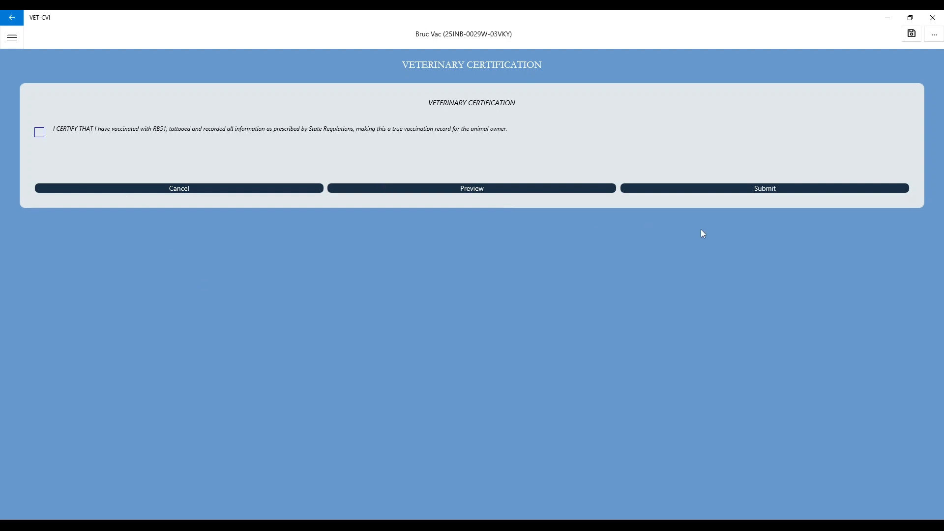
pyautogui.click(488, 191)
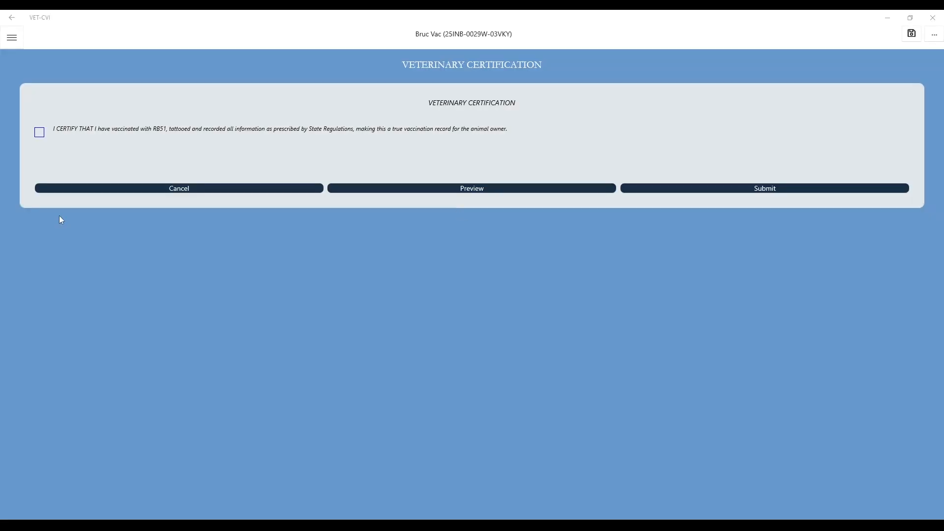
pyautogui.moveTo(0, 314); pyautogui.dragTo(512, 10)
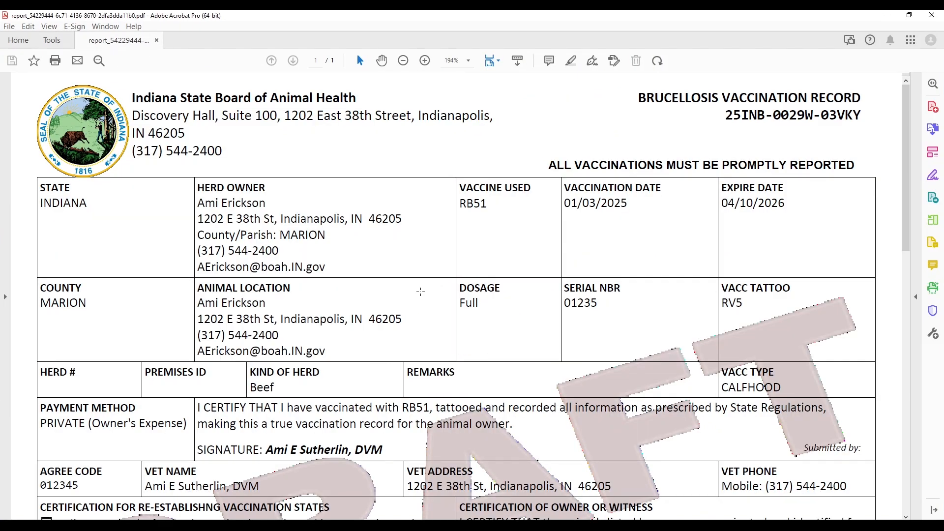
# Step: Scroll the draft PDF down to the four-Angus animal table and back to the top
pyautogui.scroll(-4, 420, 291)
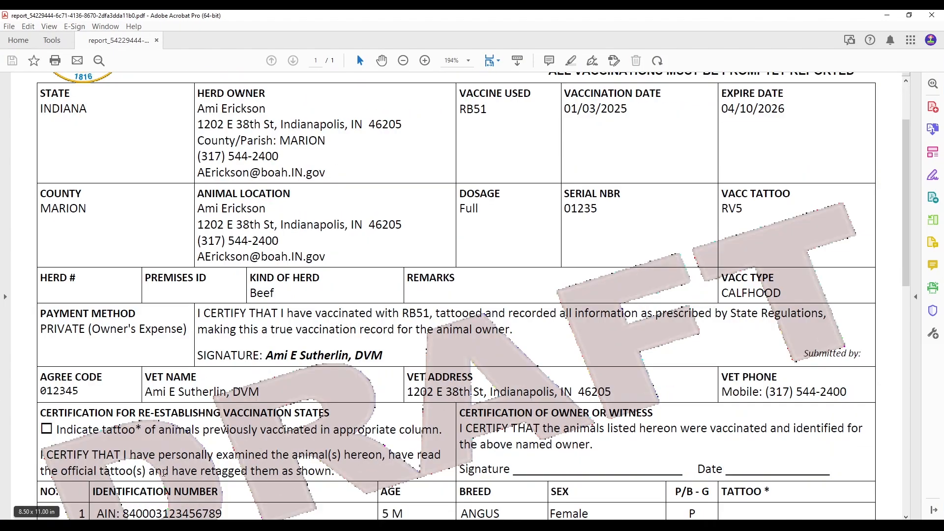
pyautogui.scroll(-6, 489, 236)
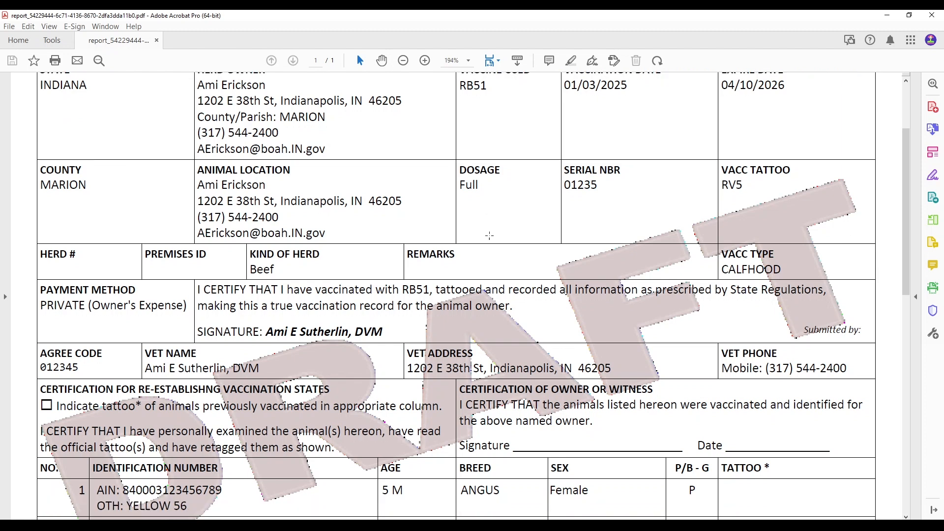
pyautogui.scroll(-2, 490, 236)
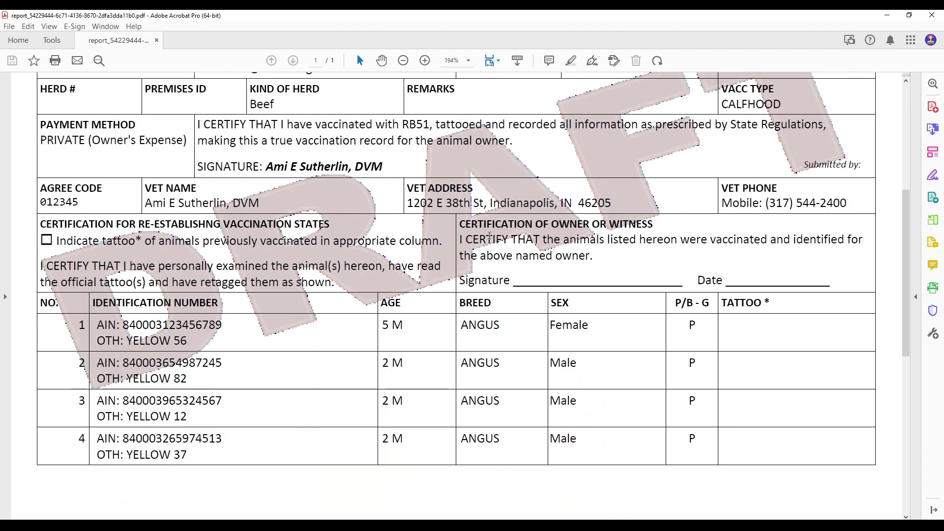
pyautogui.scroll(-4, 489, 236)
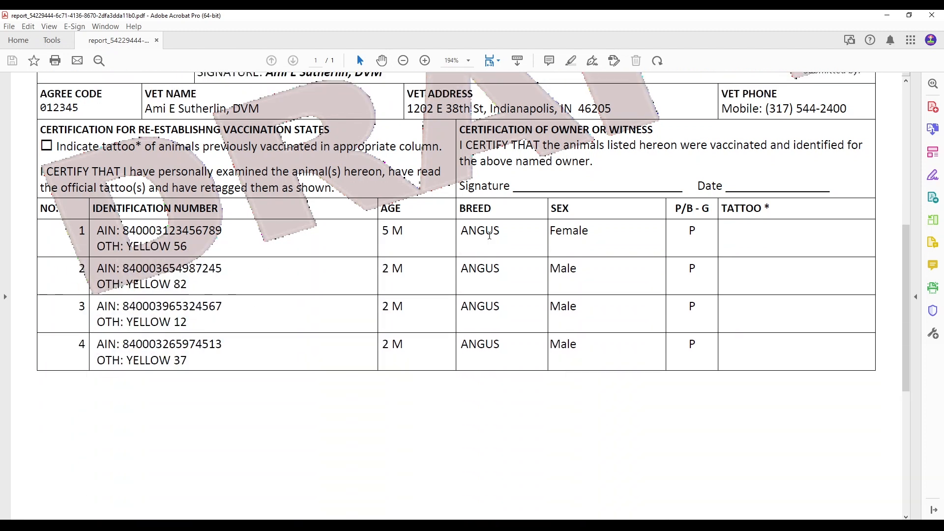
pyautogui.scroll(5, 490, 236)
pyautogui.scroll(11, 489, 236)
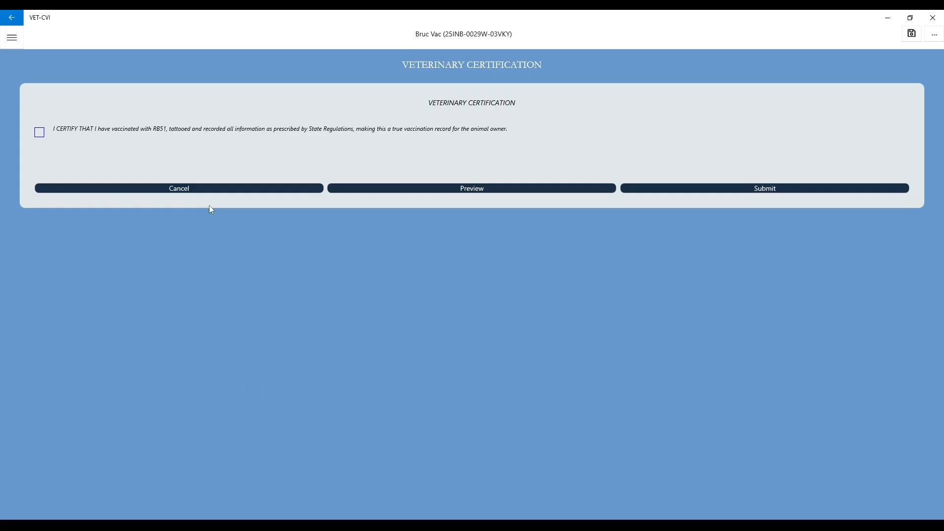
# Step: Tick I CERTIFY, submit the Bruc Vac certificate and acknowledge the success message
pyautogui.click(152, 191)
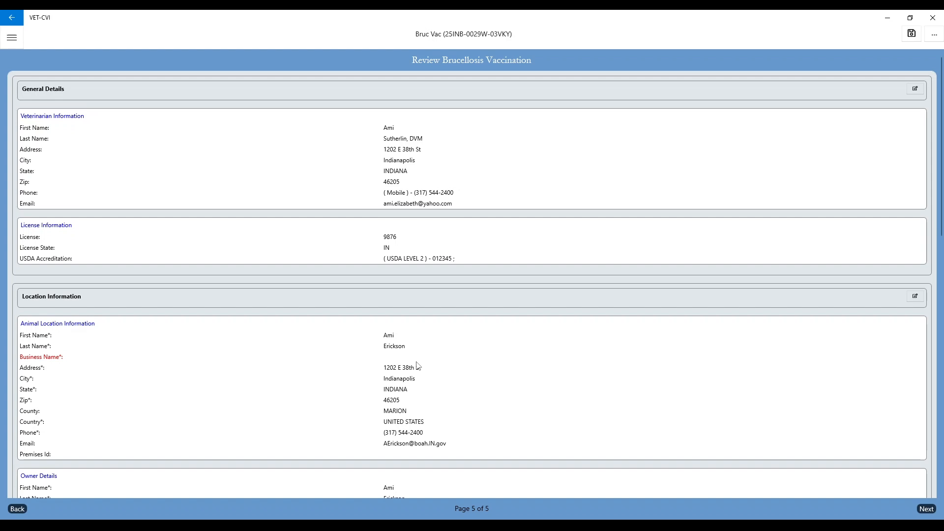
pyautogui.click(926, 509)
pyautogui.click(37, 134)
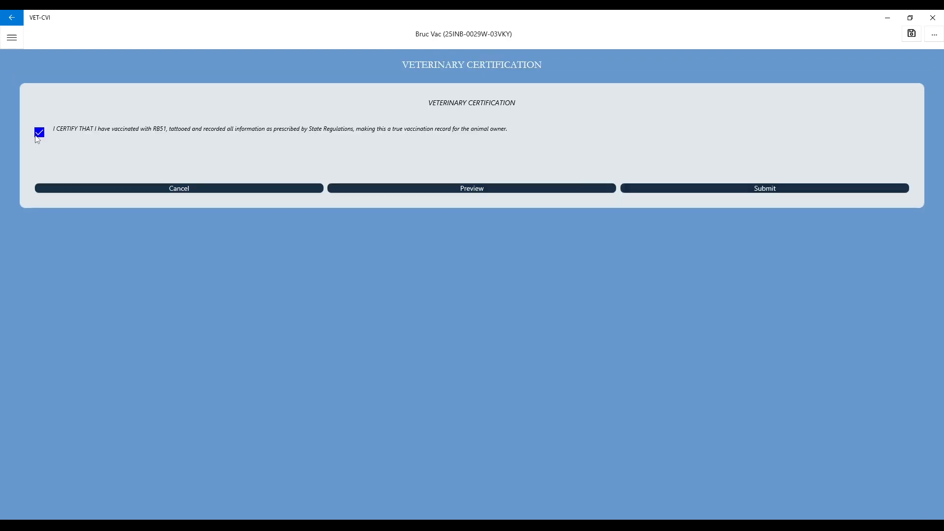
pyautogui.click(719, 191)
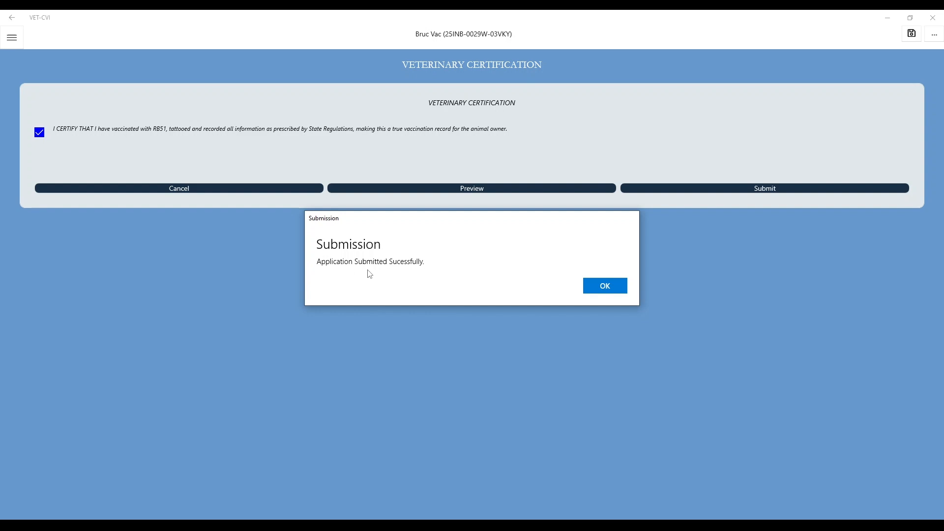
pyautogui.click(603, 290)
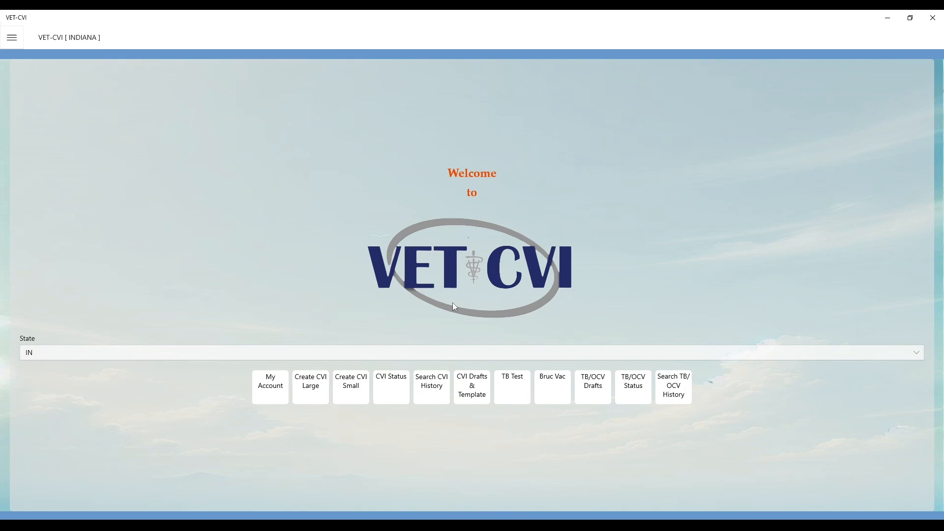
pyautogui.click(677, 396)
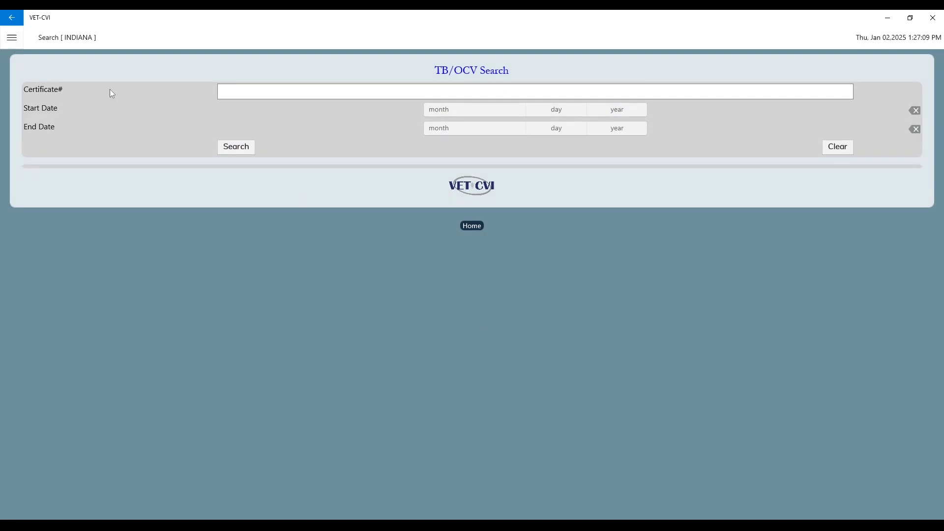
# Step: Search TB/OCV history from start date 1/2/2025 and open the submitted certificate's PDF
pyautogui.click(438, 110)
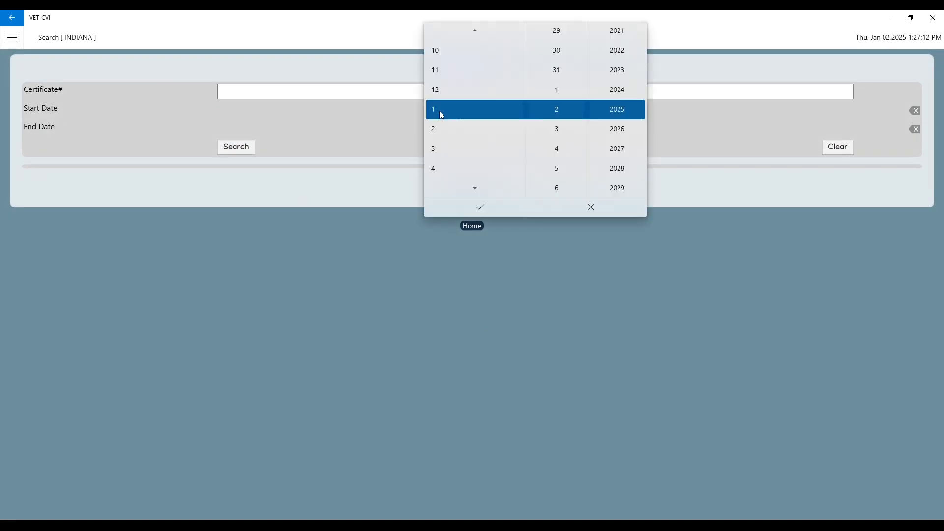
pyautogui.click(475, 213)
pyautogui.click(241, 147)
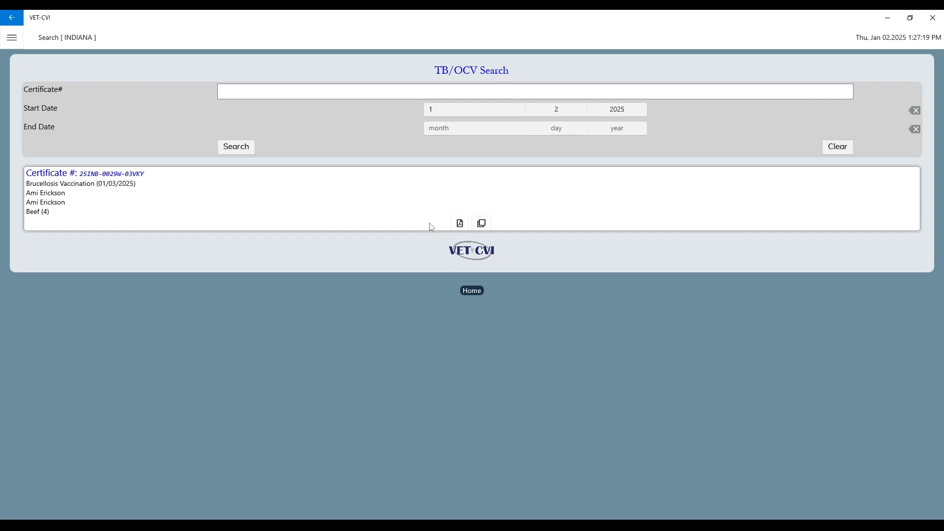
pyautogui.click(461, 224)
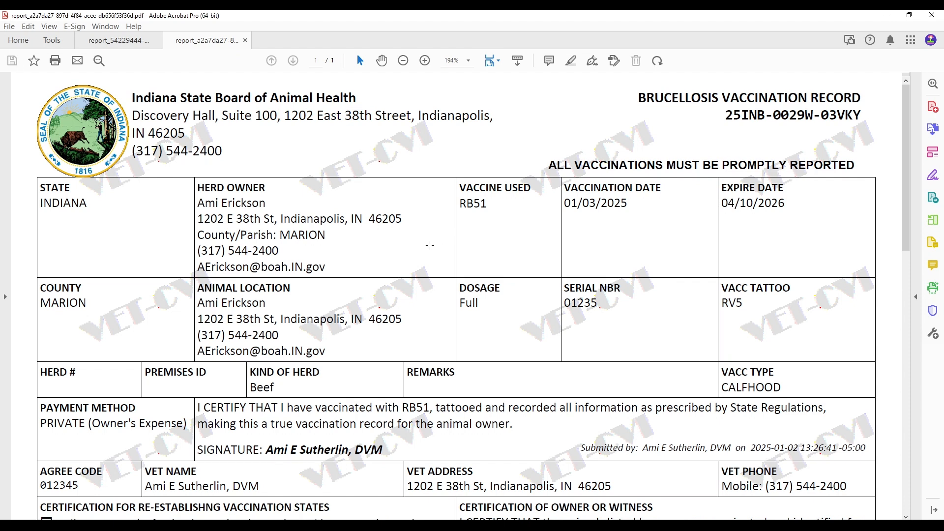
# Step: Review the submitted PDF's stamp, RB51 details and animal table, then minimize Acrobat
pyautogui.scroll(-2, 429, 245)
pyautogui.scroll(-9, 429, 246)
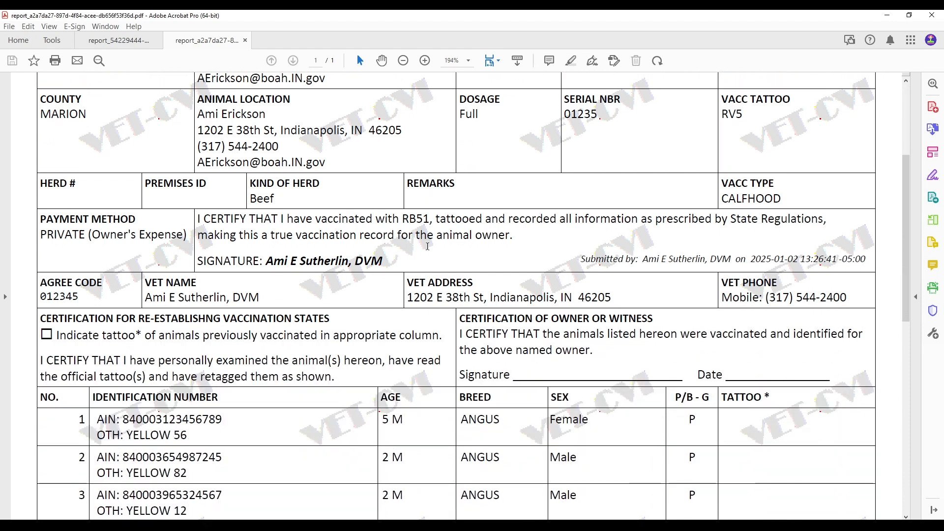
pyautogui.scroll(-4, 427, 246)
pyautogui.scroll(15, 430, 243)
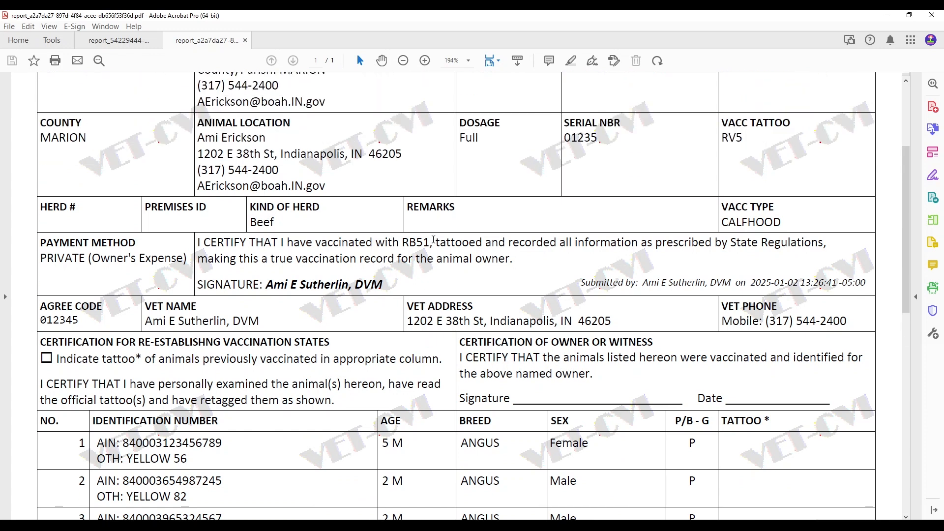
pyautogui.click(887, 15)
# Step: Go Home, view an older Bruc Vac draft from TB/OCV Drafts, then return to Dashboard
pyautogui.click(470, 290)
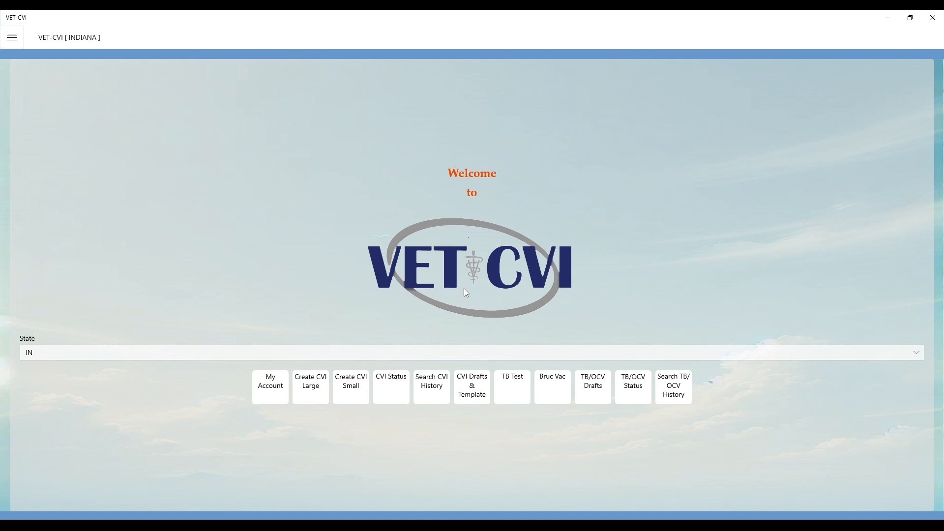
pyautogui.click(594, 399)
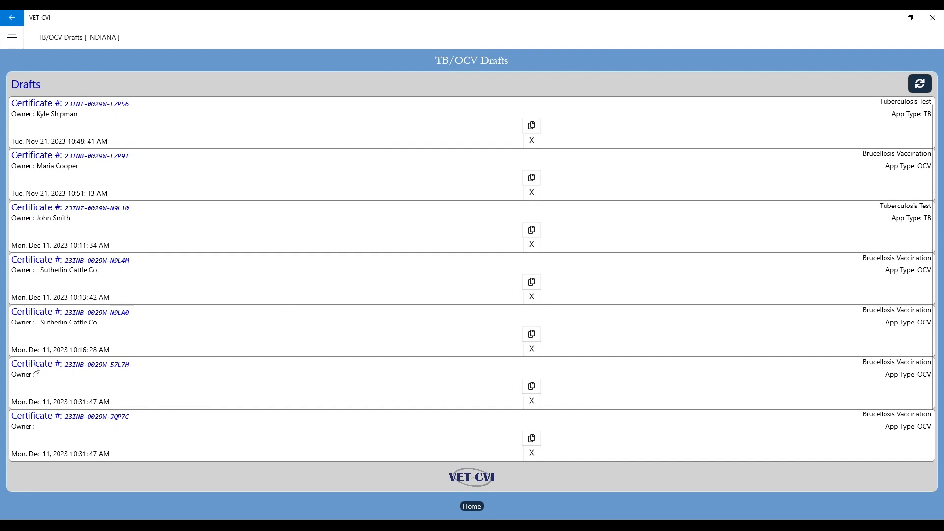
pyautogui.click(98, 370)
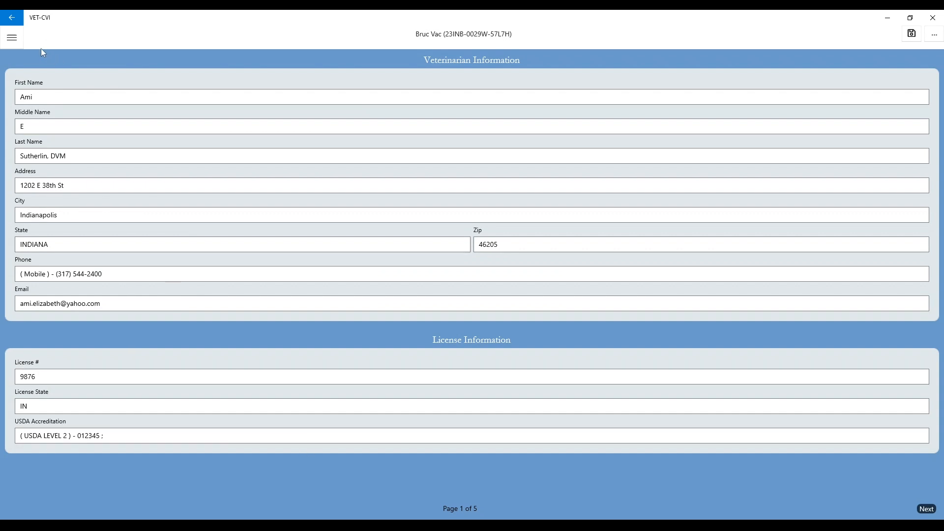
pyautogui.click(13, 42)
pyautogui.click(38, 108)
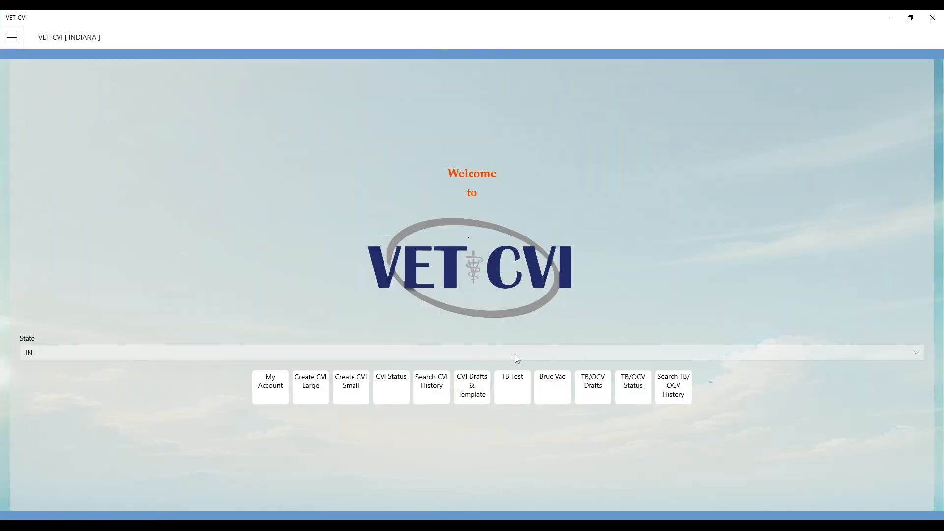